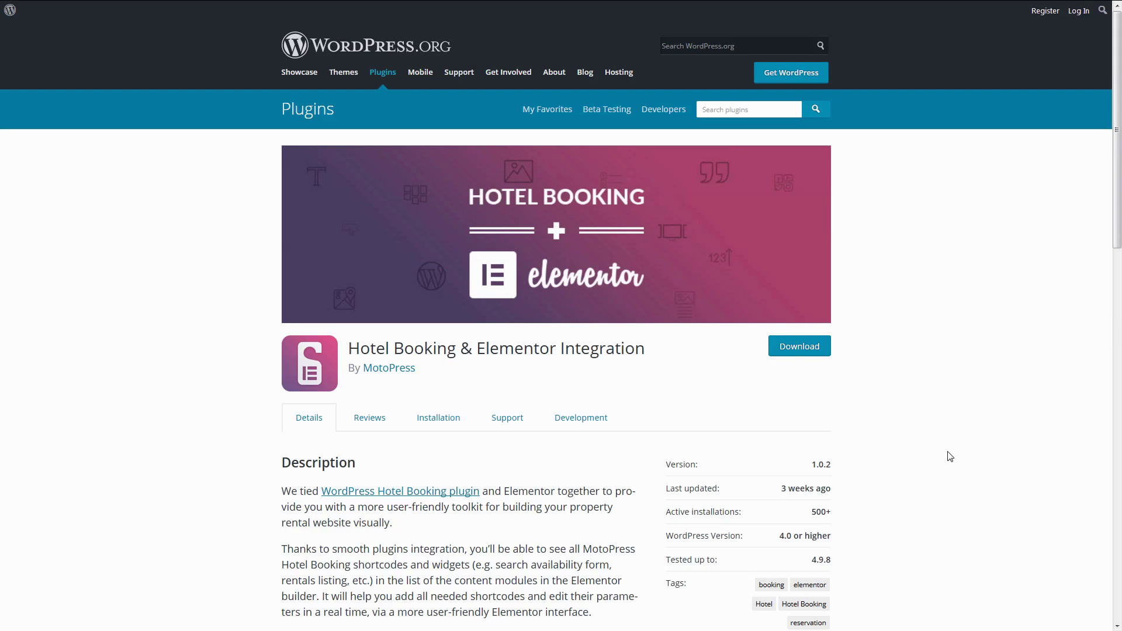
Scroll down through the Hotel Booking & Elementor Integration plugin page on WordPress.org
scroll(950, 457, down, 1)
scroll(951, 456, down, 1)
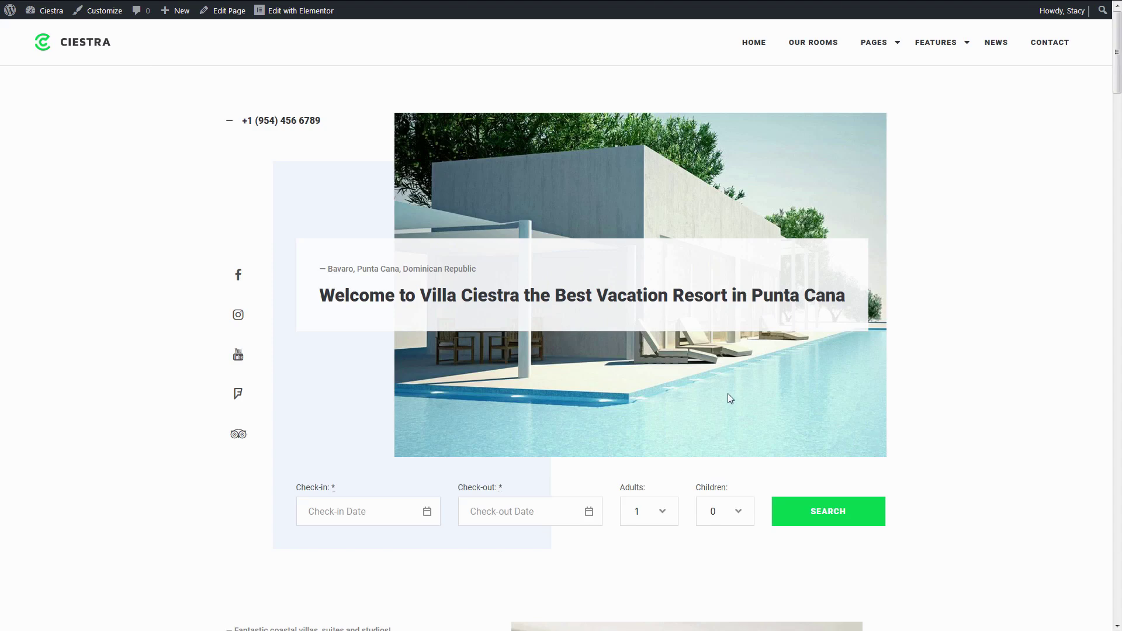
Search availability with check-in 15/11/2018 and check-out 16/11/2018
scroll(728, 395, down, 3)
click(351, 331)
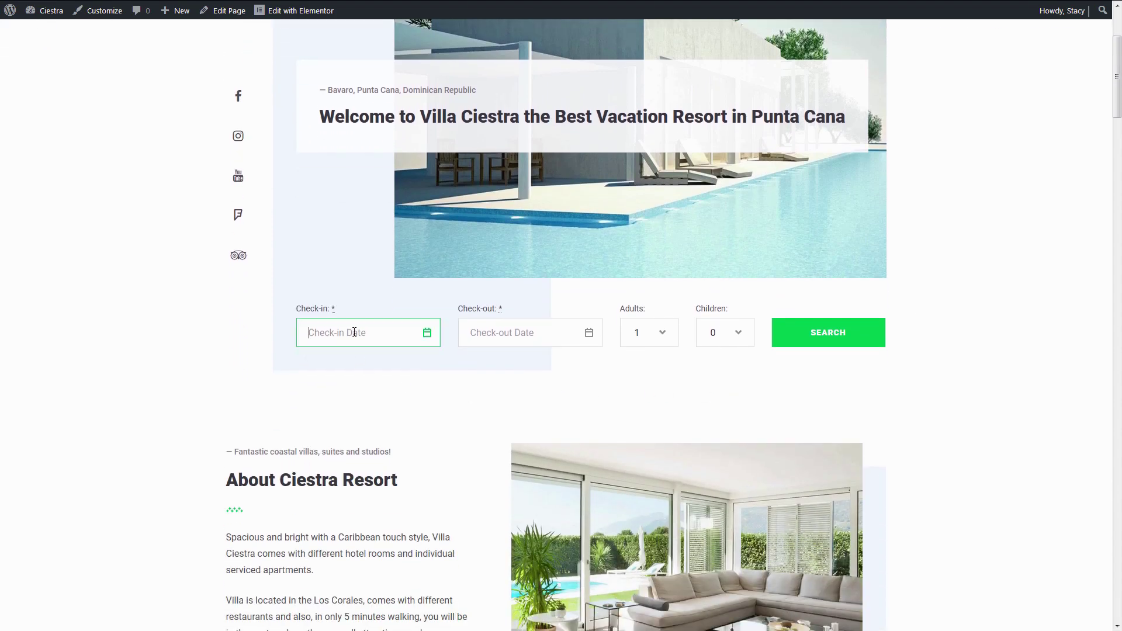
click(363, 466)
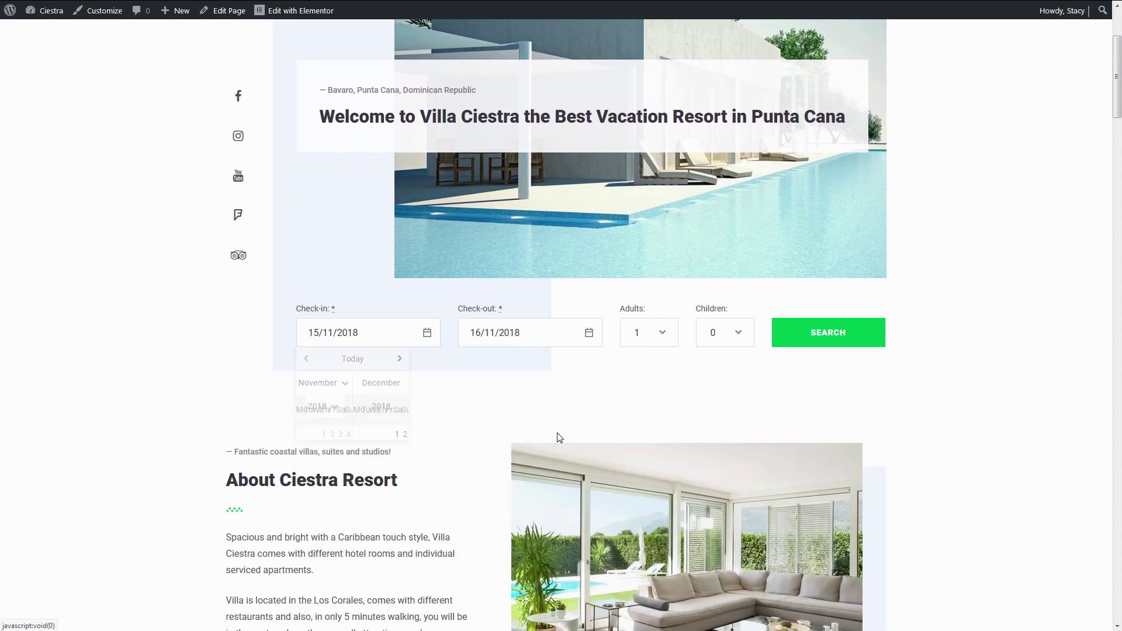
click(802, 342)
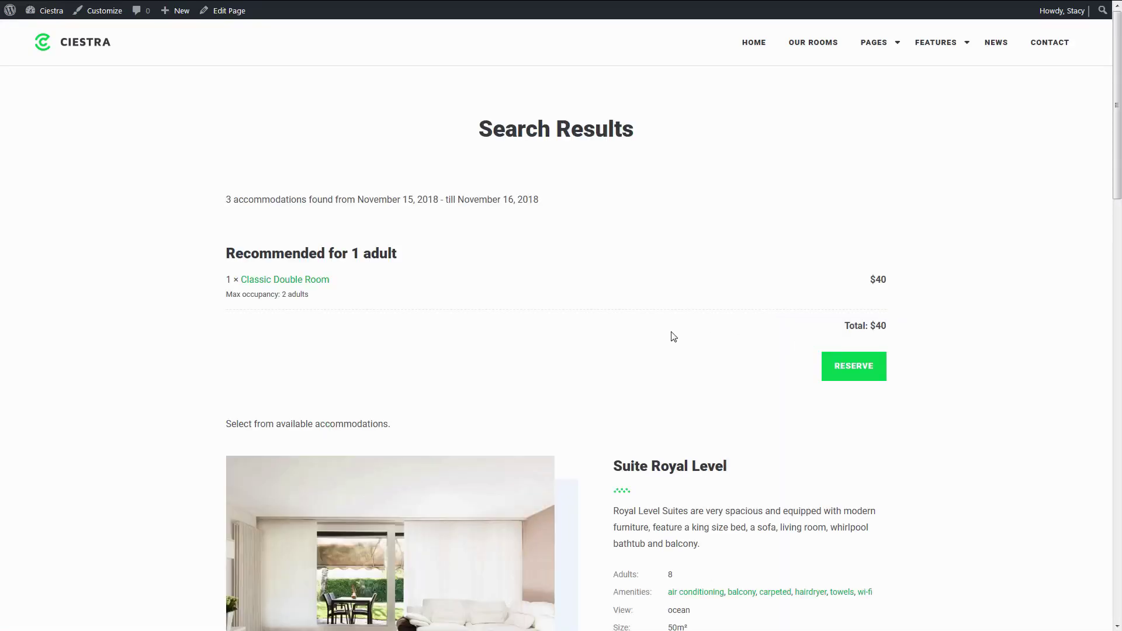
Review the 3 accommodation results and open the Search Results page for editing
scroll(671, 334, down, 6)
scroll(672, 332, up, 3)
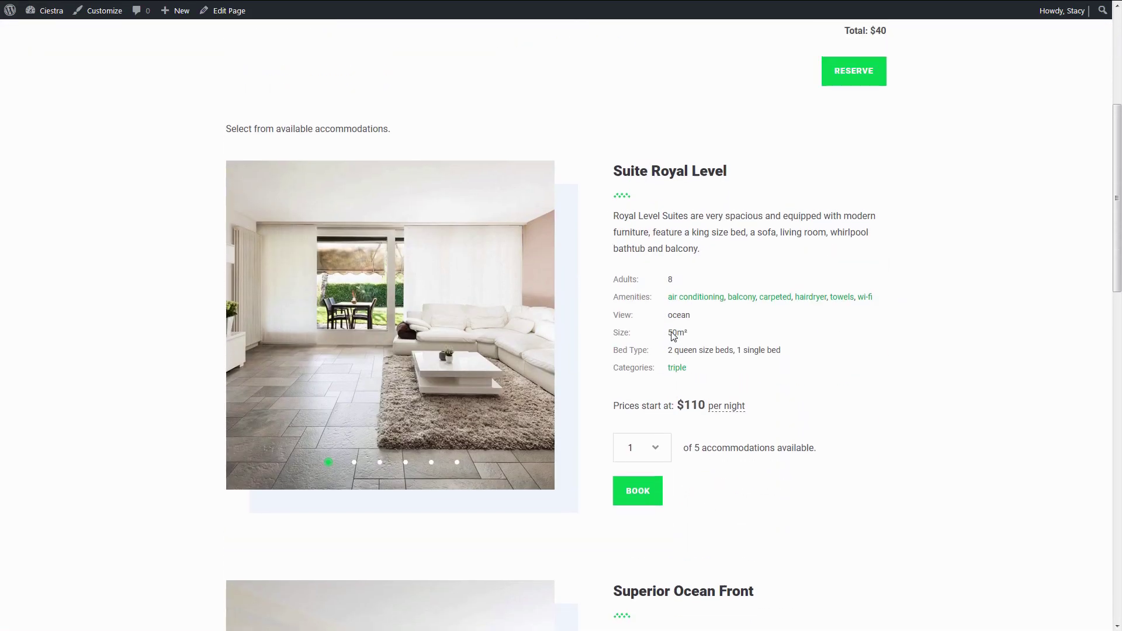
click(235, 17)
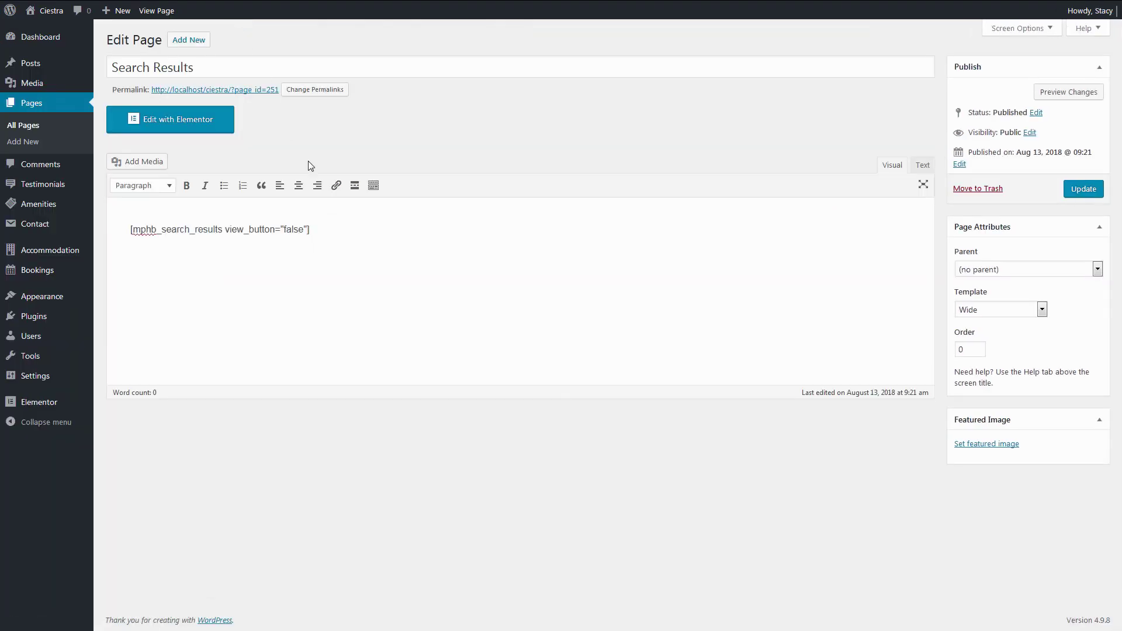
Inspect the [mphb_search_results] shortcode, then select [mphb_availability_search] on the Shortcodes reference page
drag(310, 229, 140, 249)
click(162, 270)
mouse_move(81, 252)
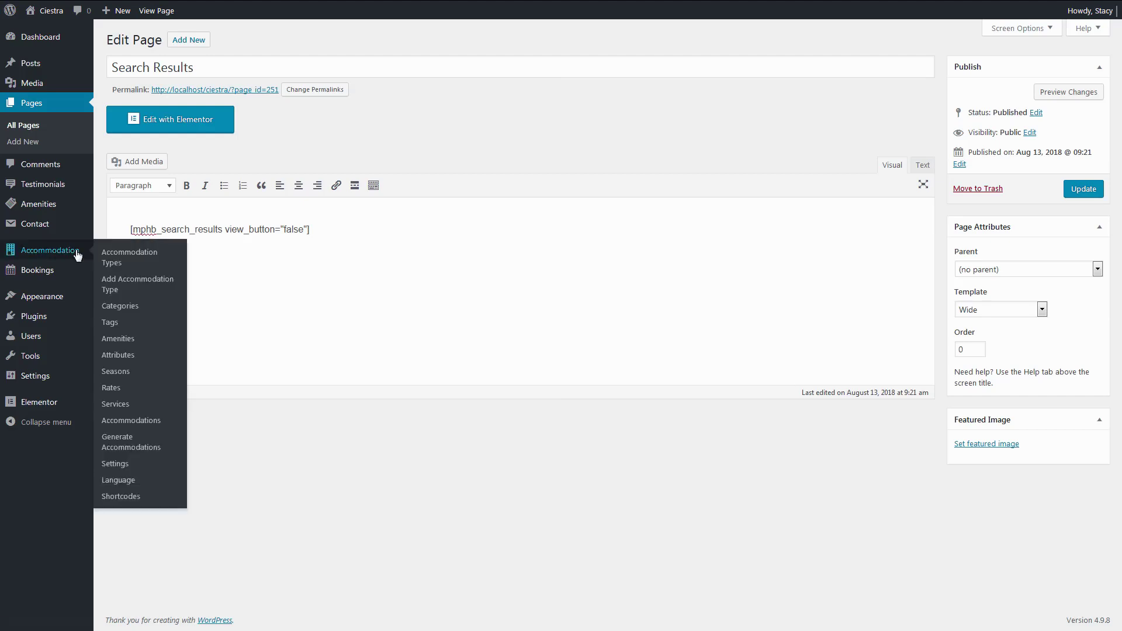
click(121, 498)
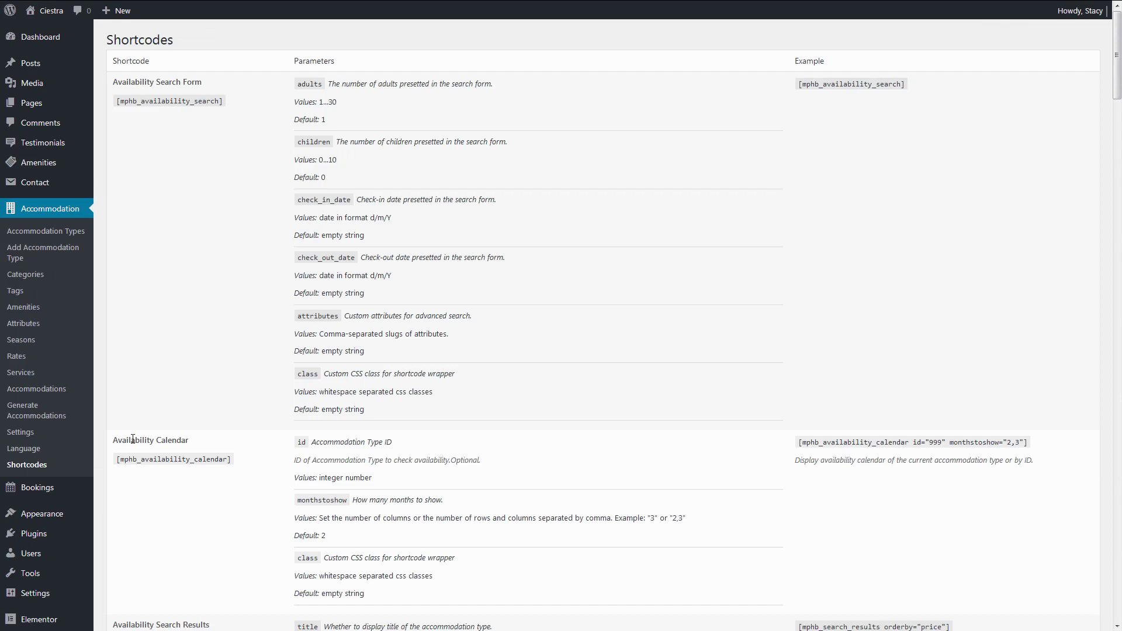
triple_click(173, 101)
key(ctrl+c)
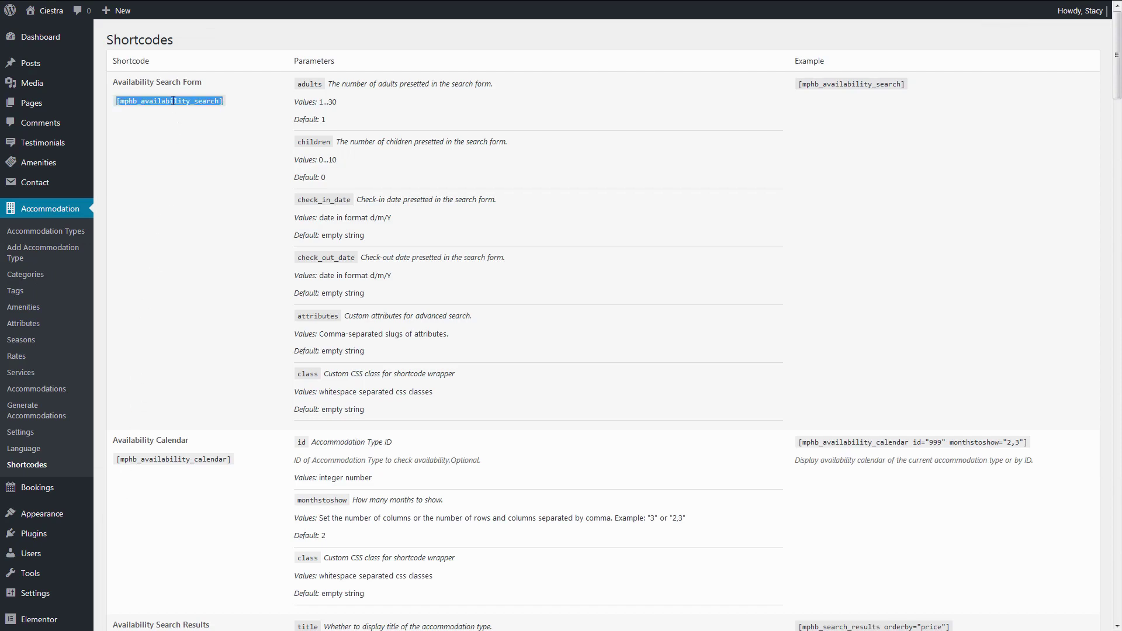
Create a 'check availability' page containing the [mphb_availability_search] shortcode and preview it
mouse_move(68, 105)
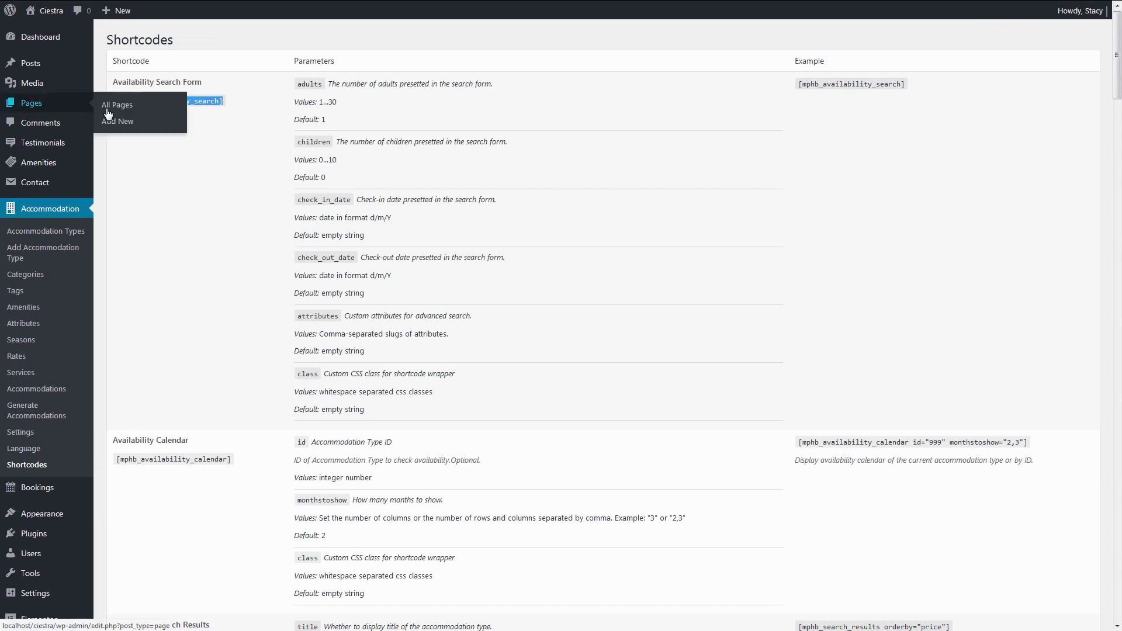
click(121, 124)
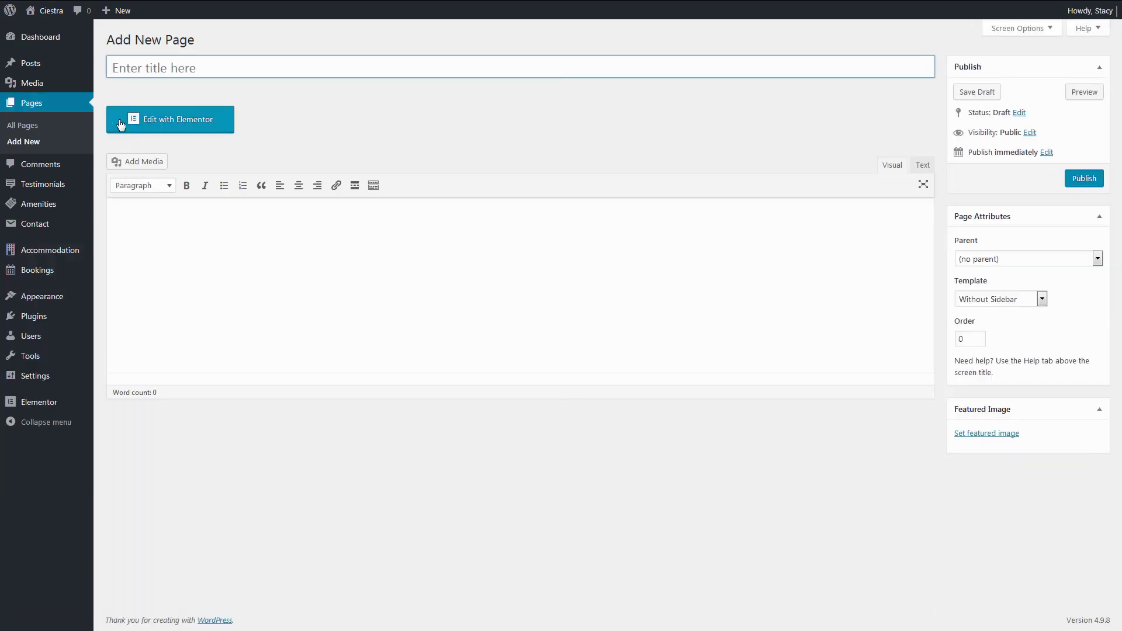
text(check availability)
click(221, 248)
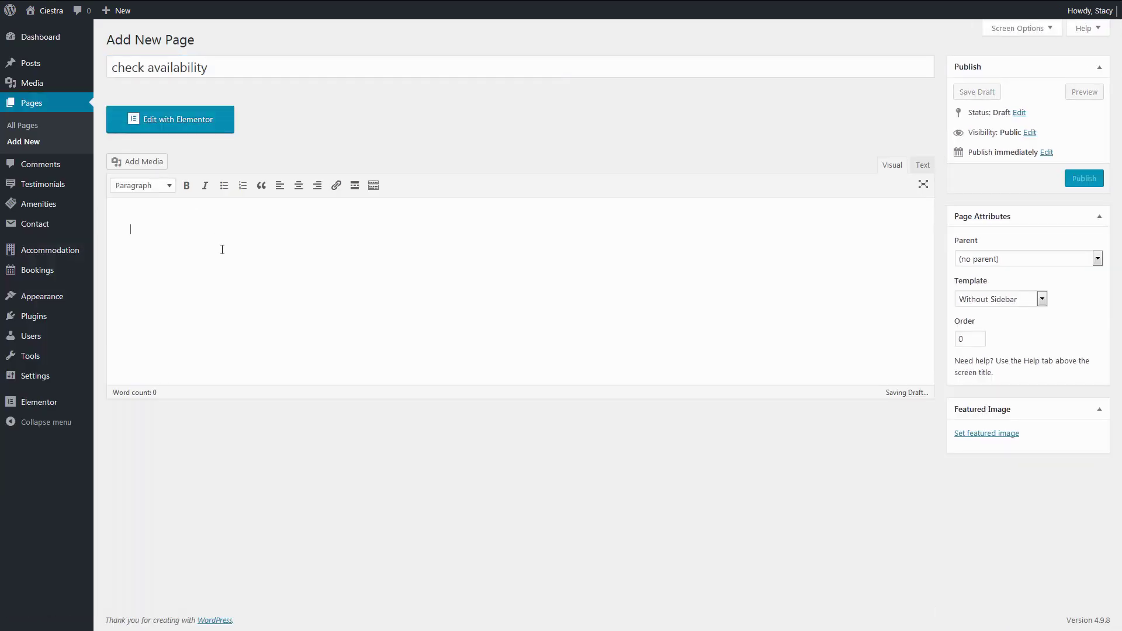
key(ctrl+v)
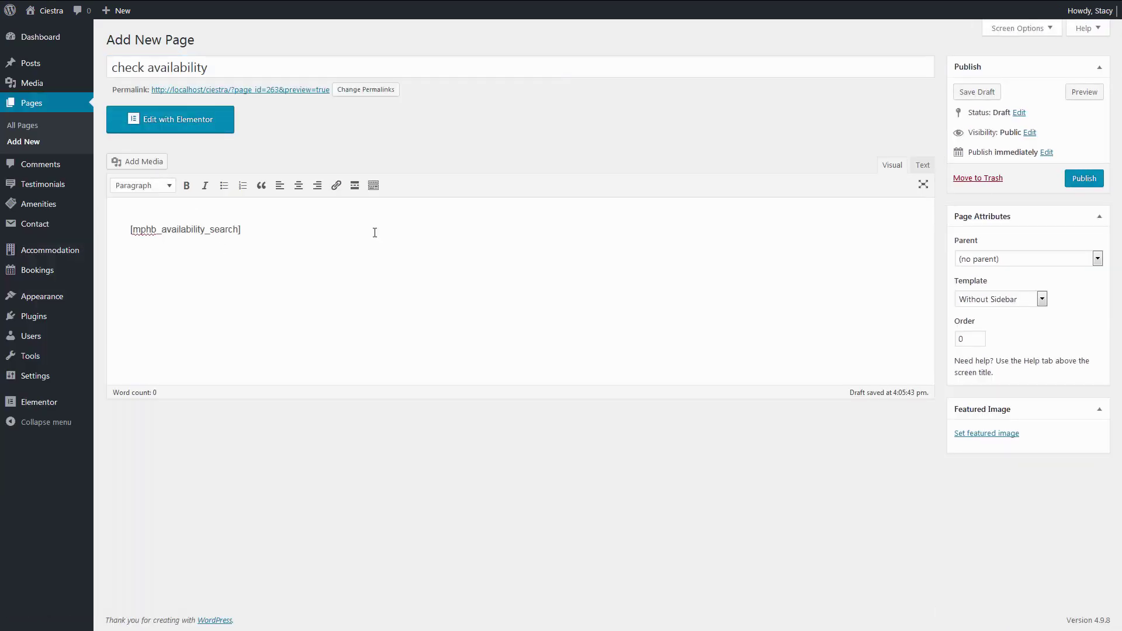
click(1083, 92)
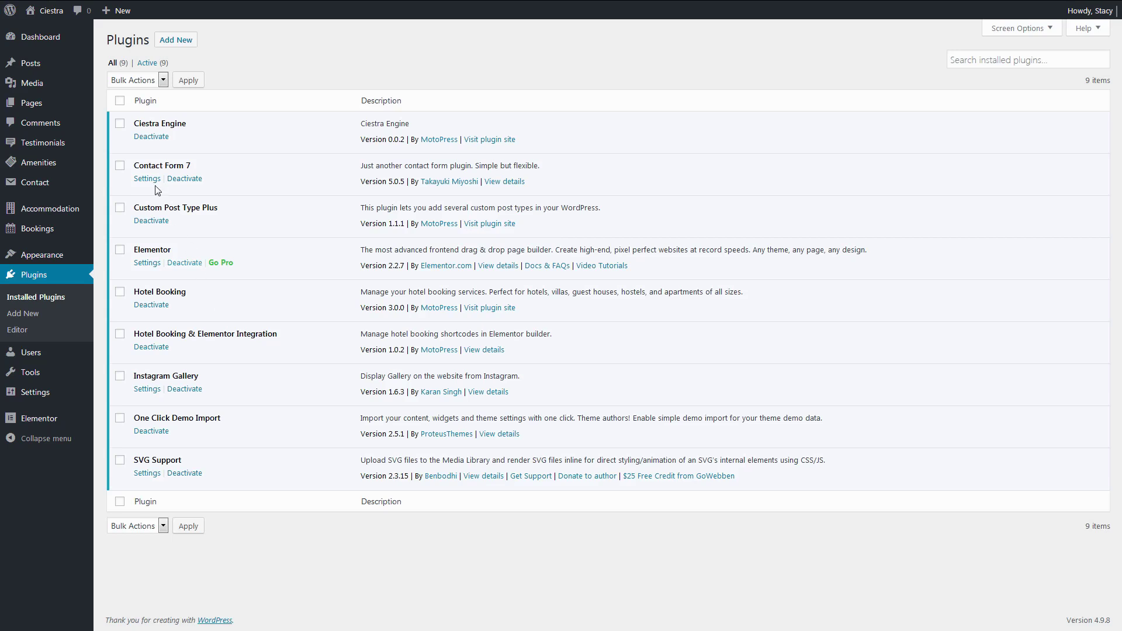
Publish a new empty page titled 'Hotel Booking Elementor Integration'
mouse_move(76, 106)
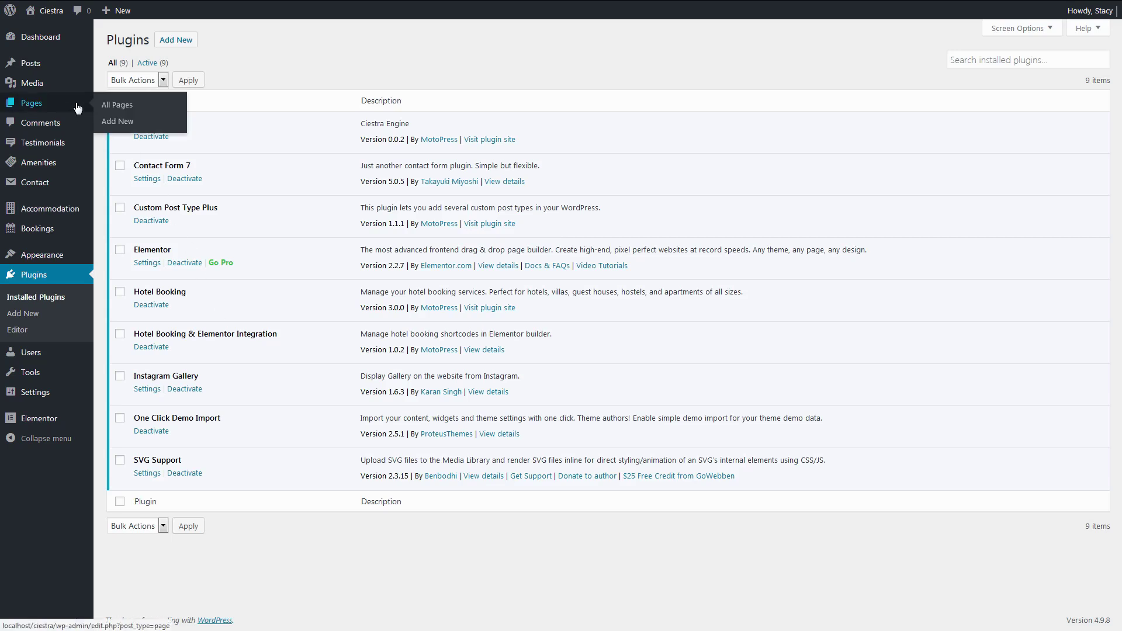
click(106, 125)
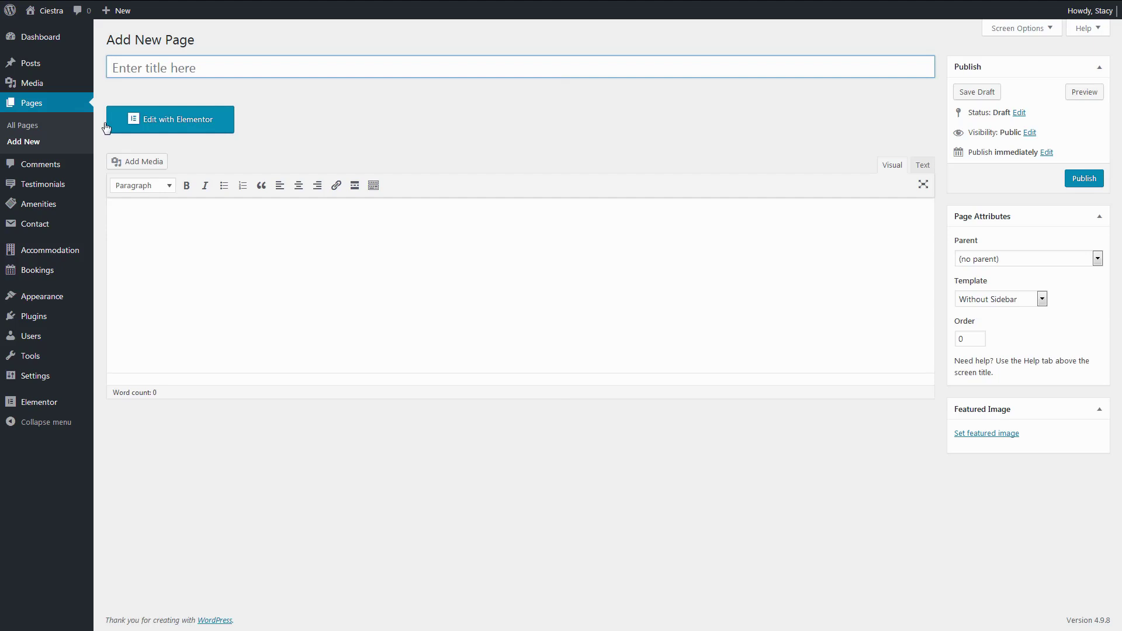
text(Hotel Booking Elementor Integration)
key(Tab)
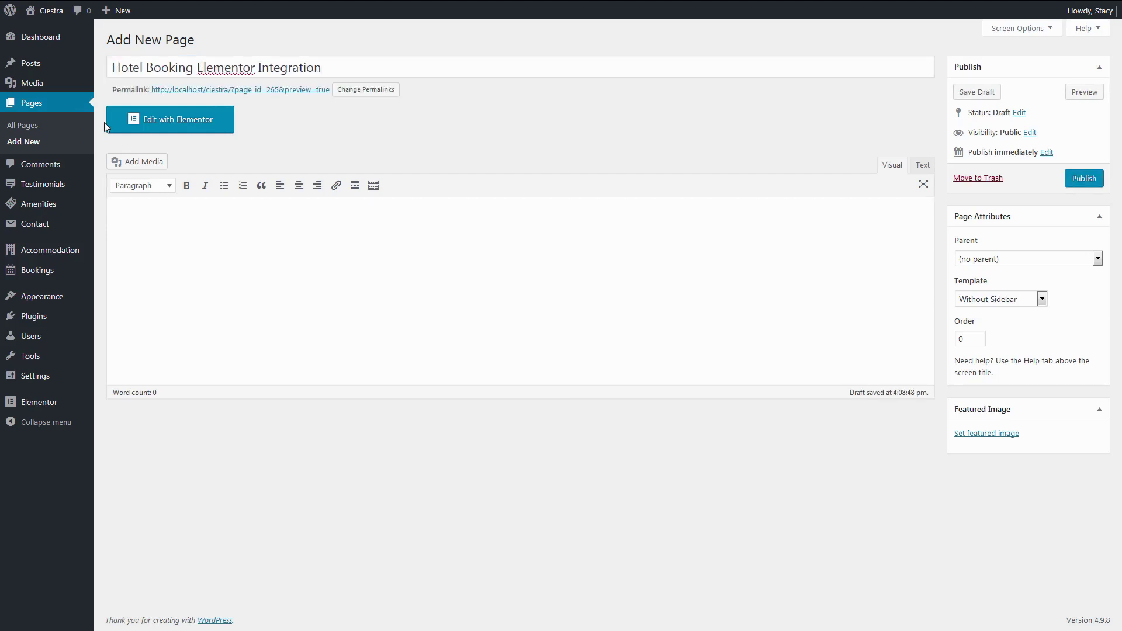
click(1078, 180)
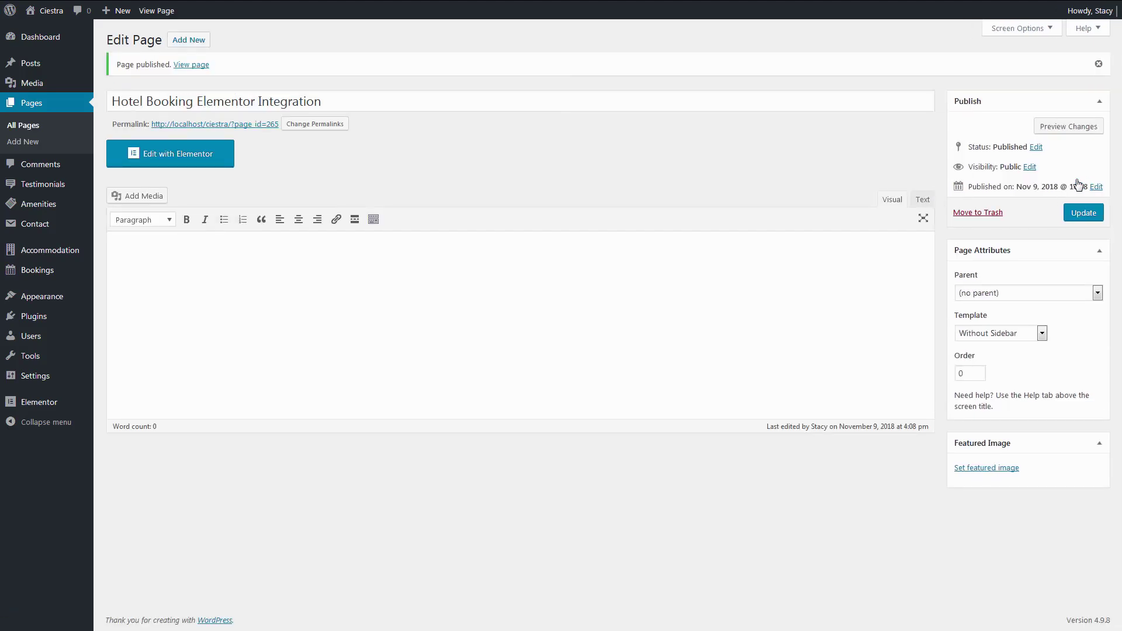
Open the page in Elementor and place an Accommodation Types widget listing the hotel's rooms
click(189, 160)
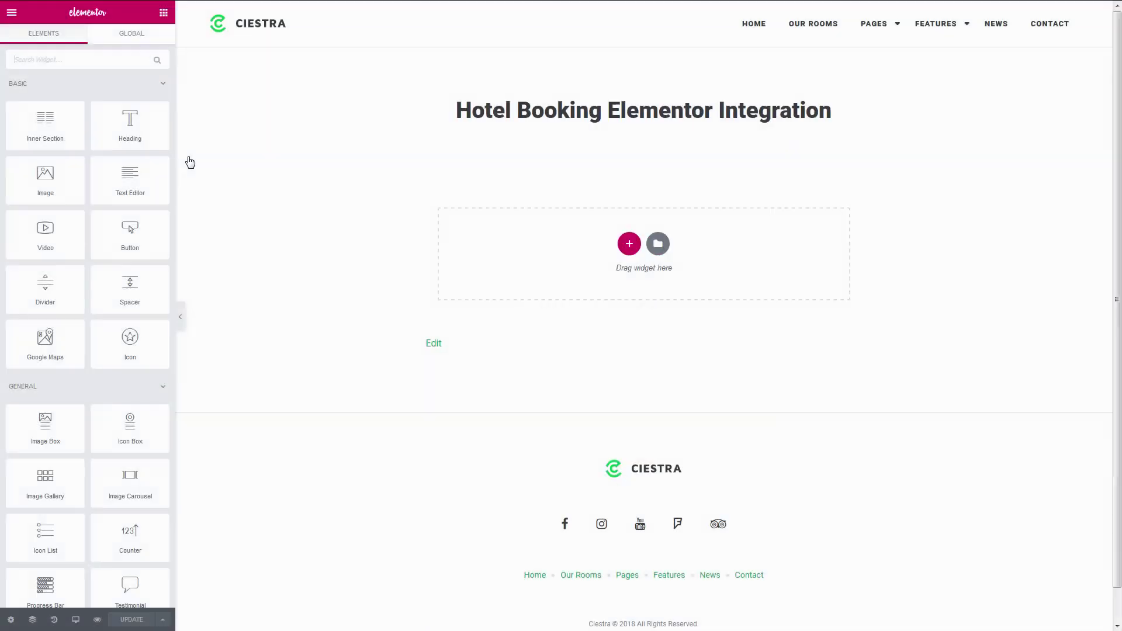
scroll(112, 232, down, 4)
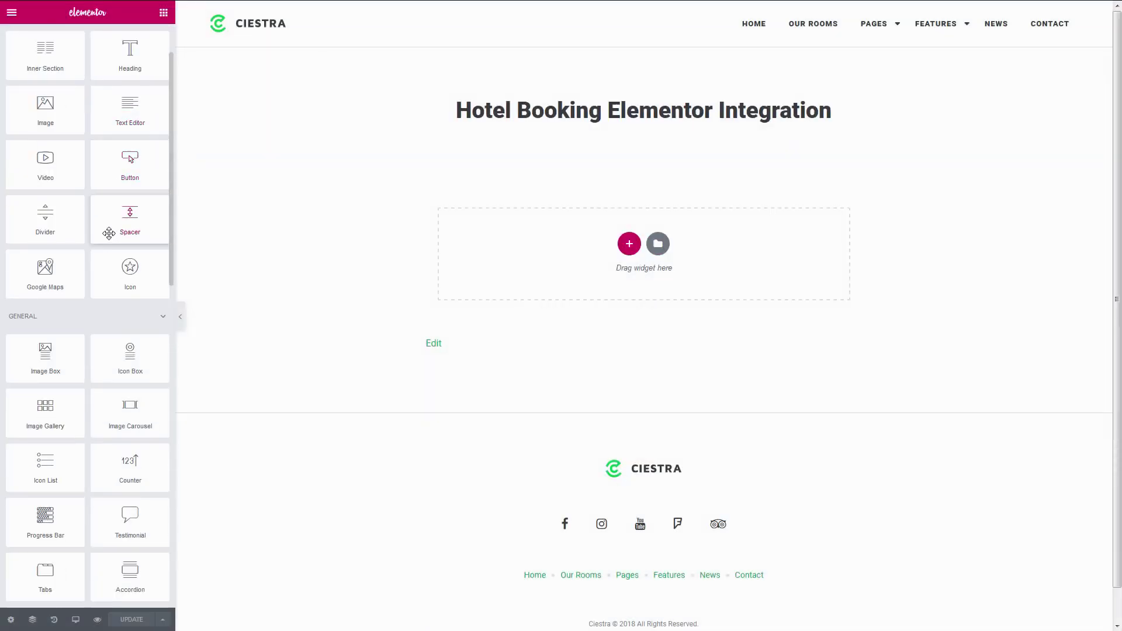
scroll(109, 233, down, 10)
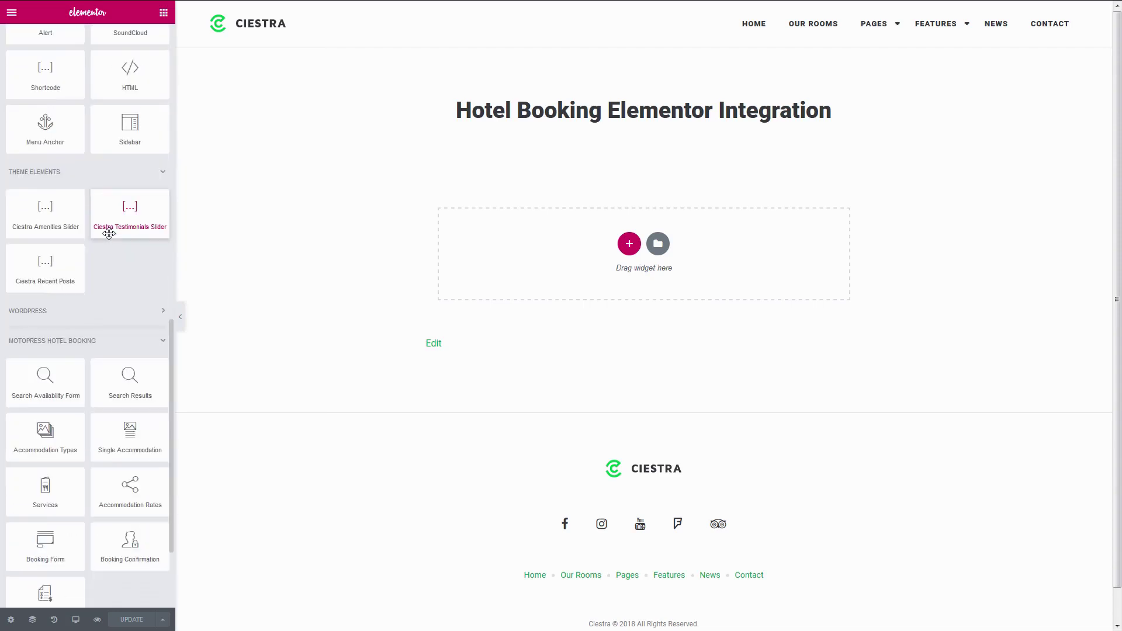
scroll(110, 233, down, 1)
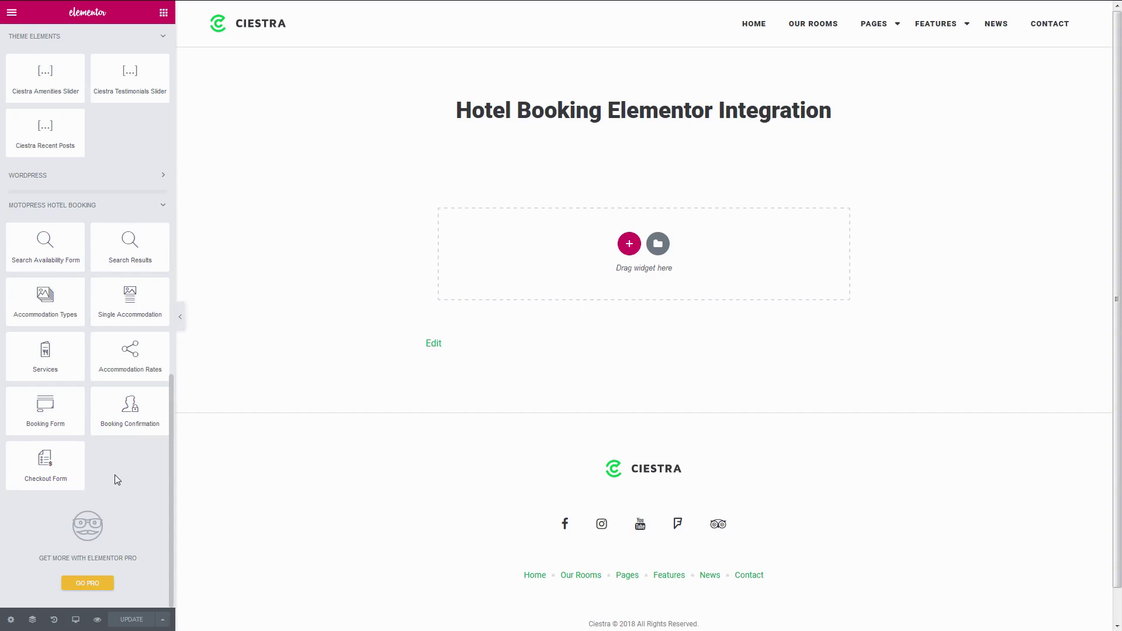
drag(45, 301, 504, 278)
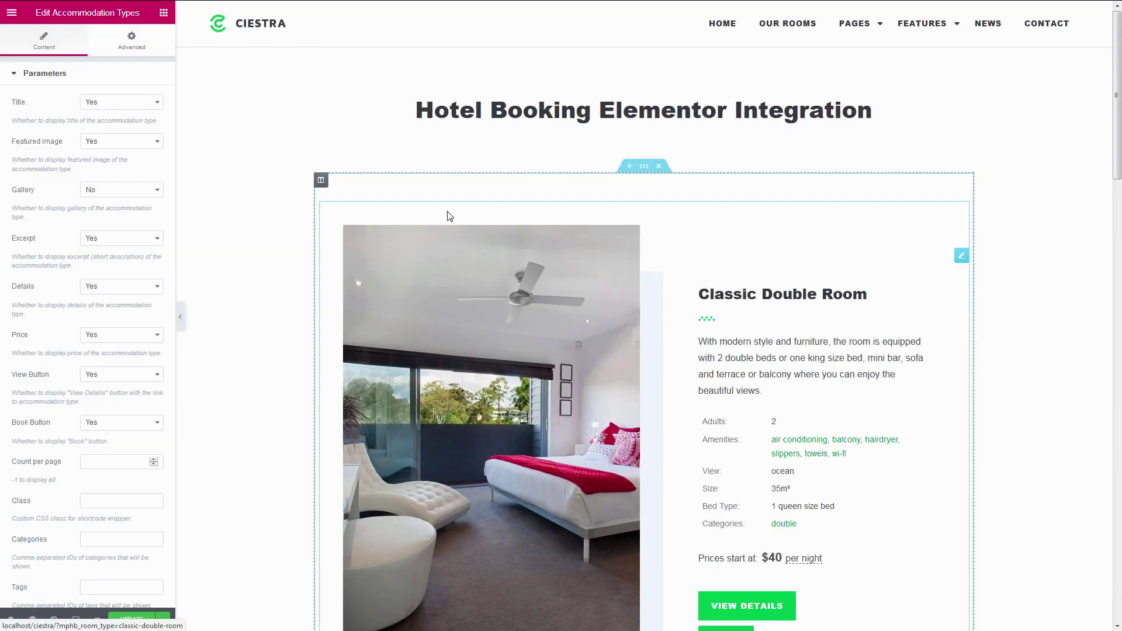
scroll(459, 259, down, 8)
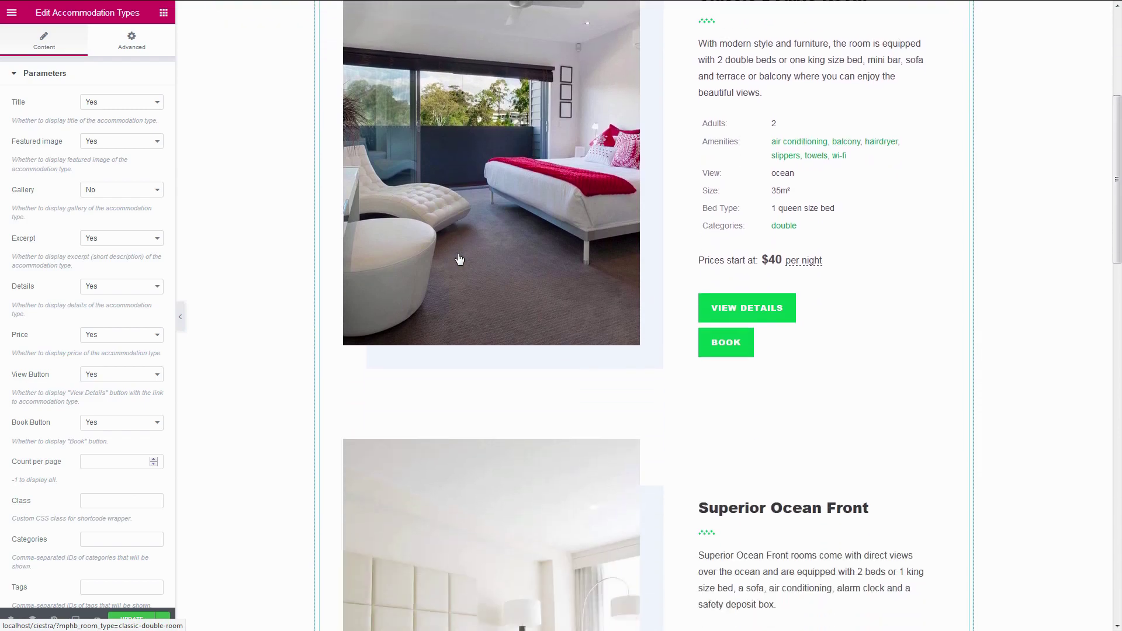
scroll(460, 259, down, 12)
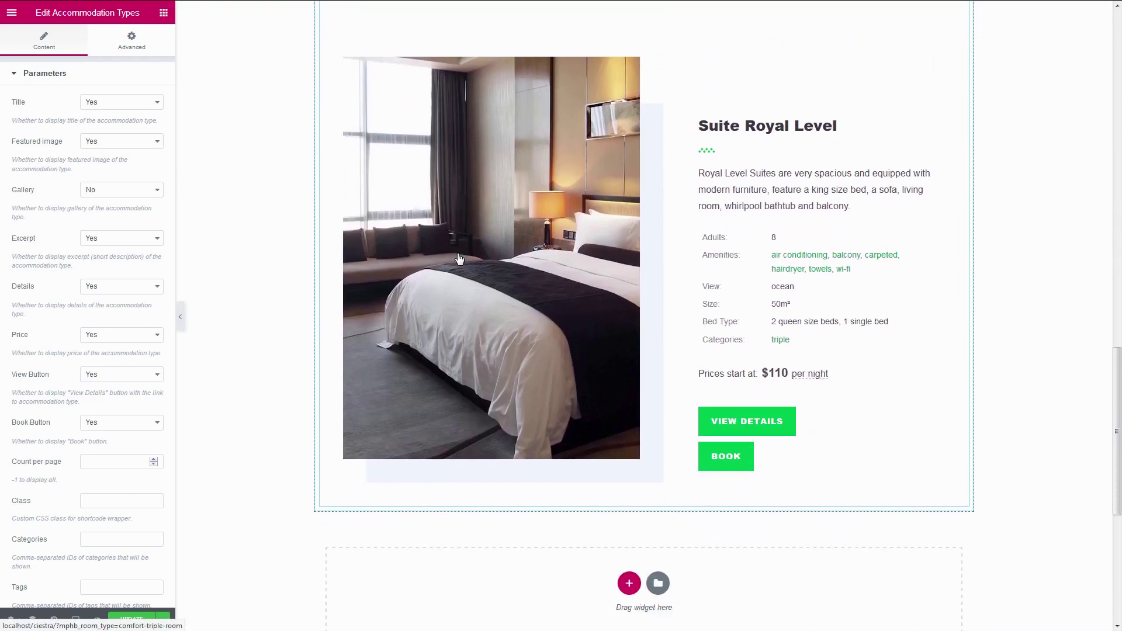
scroll(459, 259, up, 20)
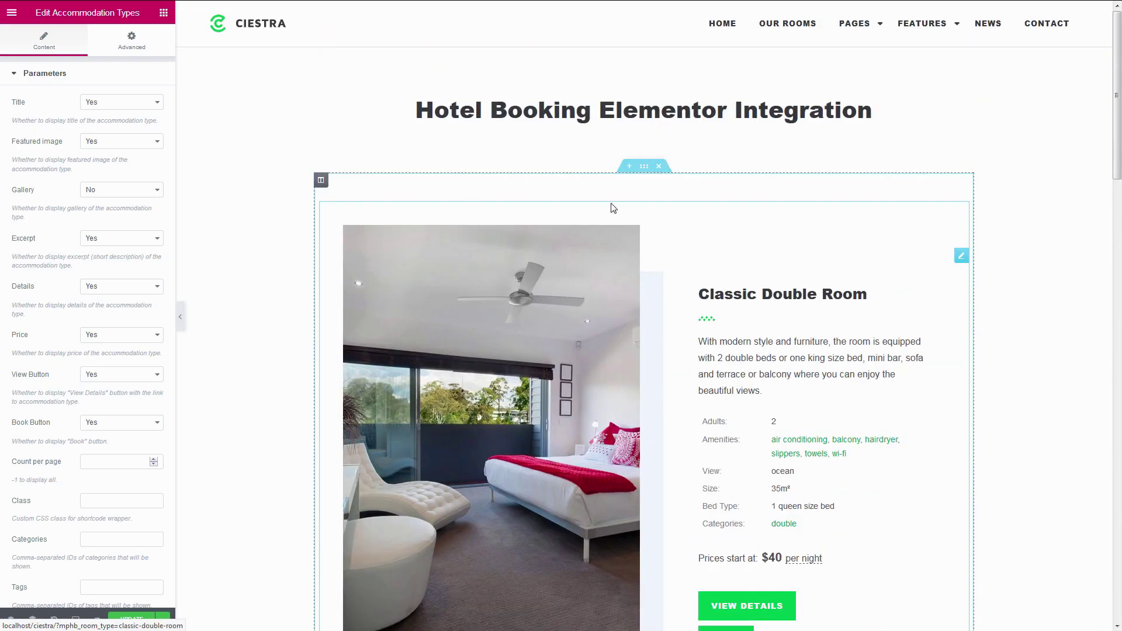
Replace the Accommodation Types section with a new two-column section
click(658, 166)
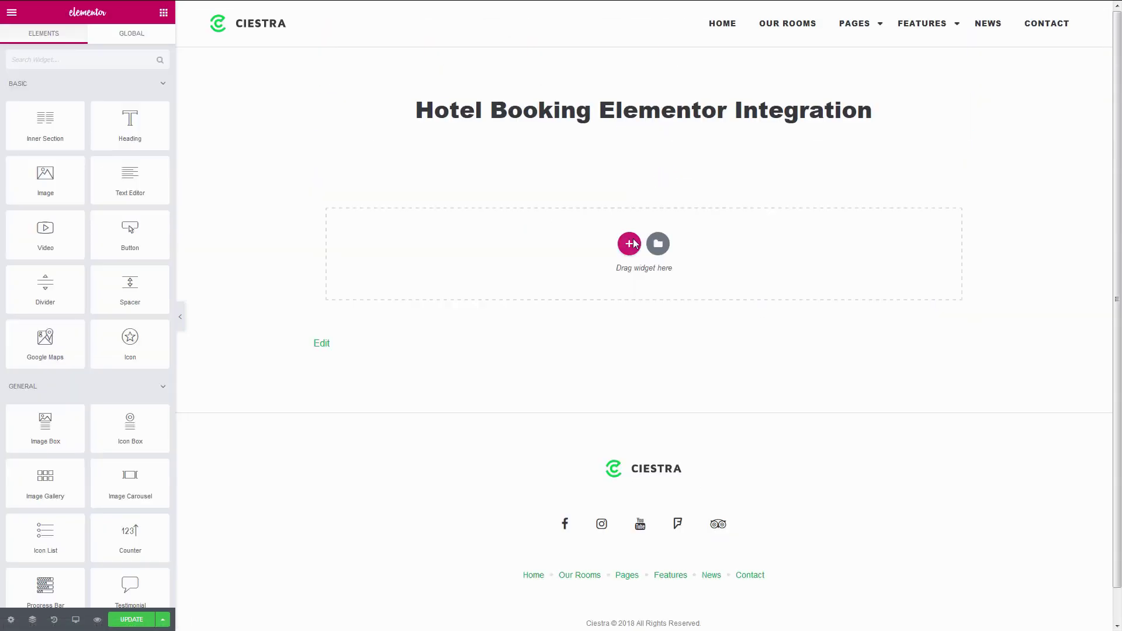
click(629, 244)
click(561, 278)
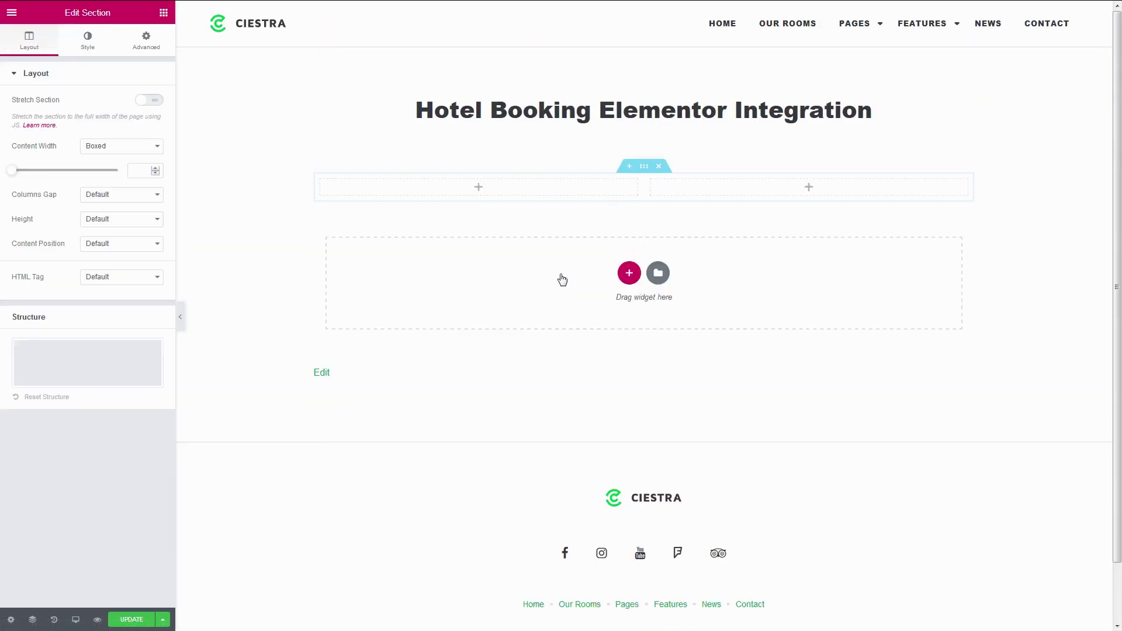
Put a Single Accommodation widget with ID 22 in the left column
click(164, 13)
scroll(115, 270, down, 10)
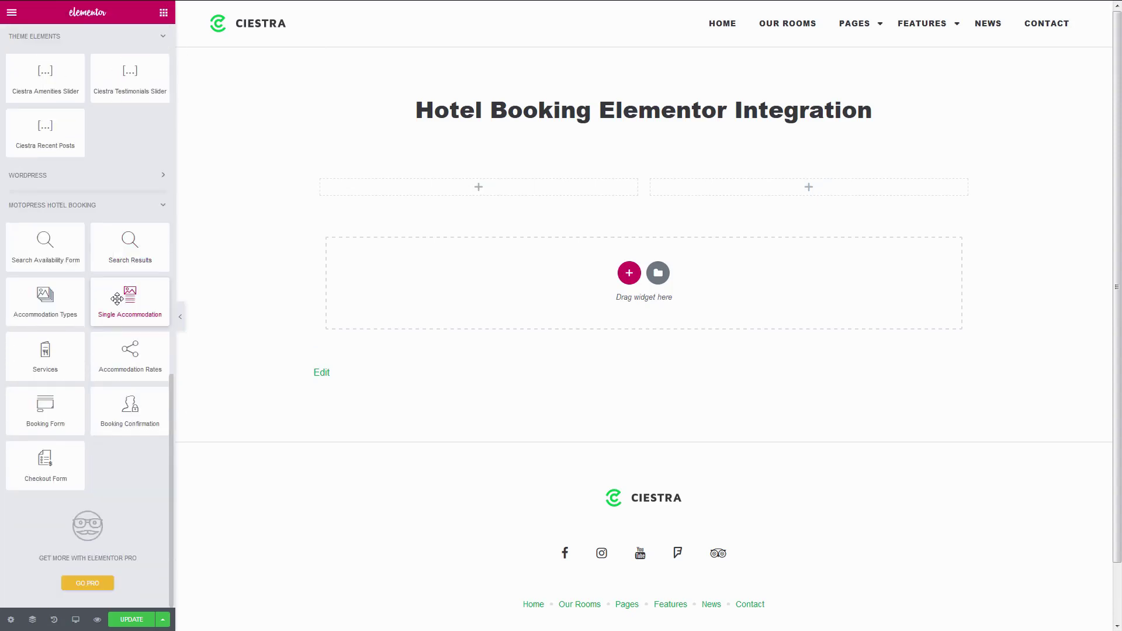
drag(117, 299, 441, 189)
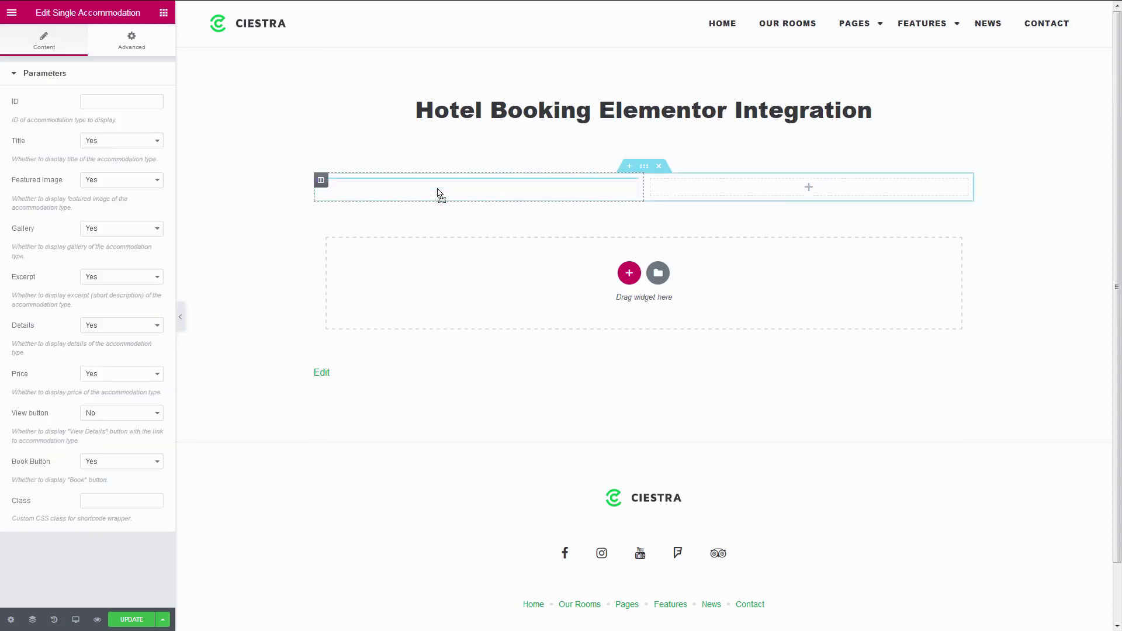
click(92, 96)
text(22)
Put a Single Accommodation widget with ID 50 in the right column
click(164, 13)
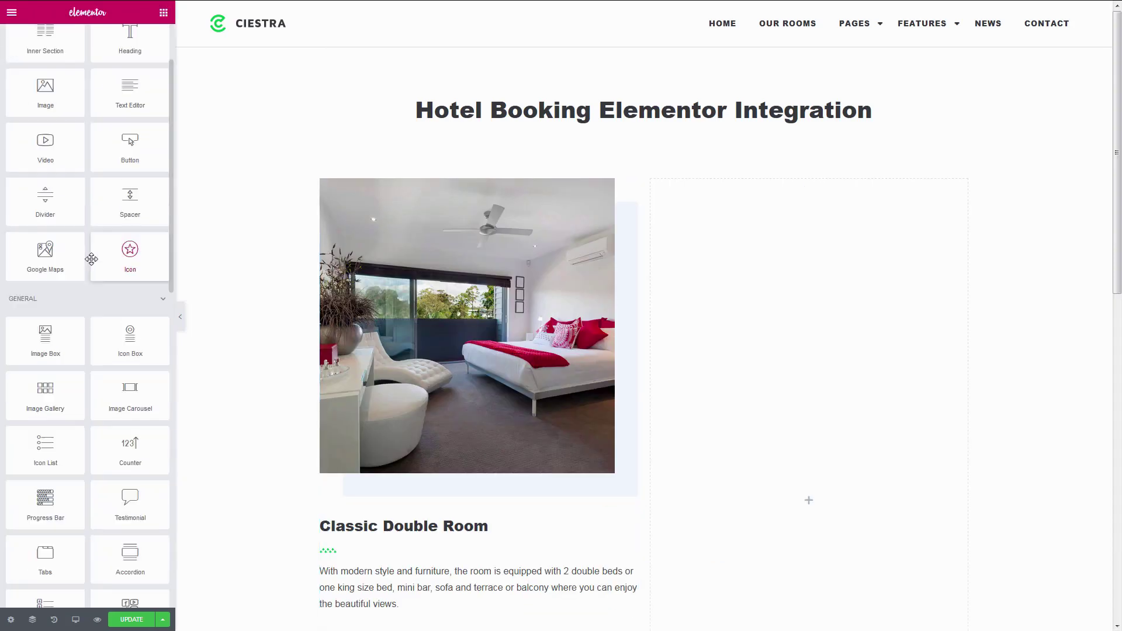
scroll(91, 258, down, 5)
scroll(91, 259, down, 4)
drag(130, 387, 818, 290)
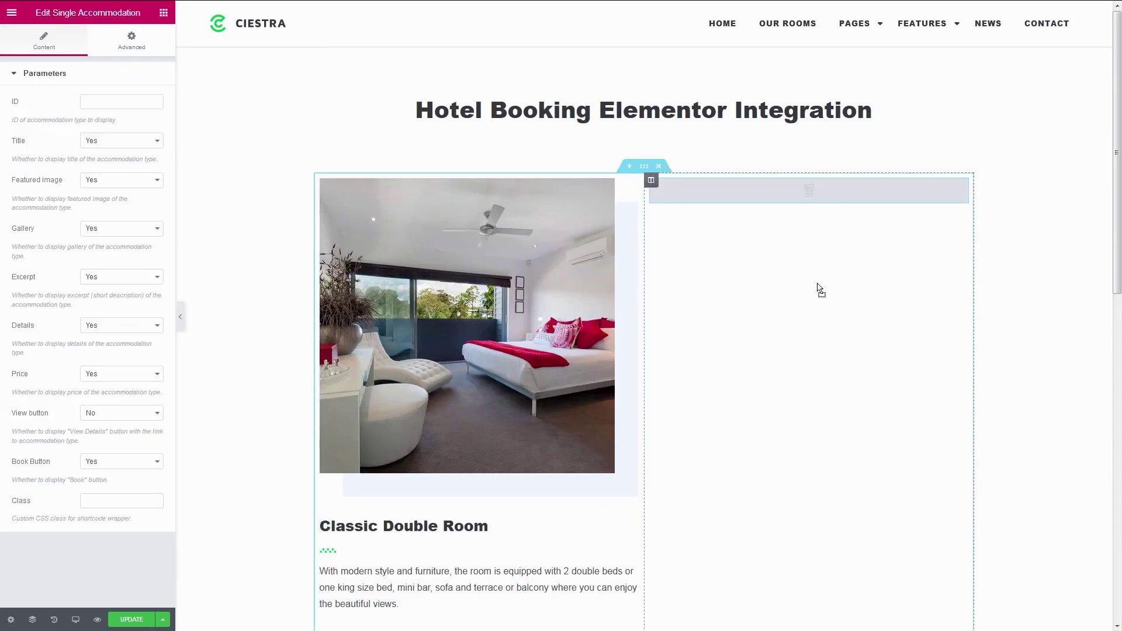
click(88, 102)
text(50)
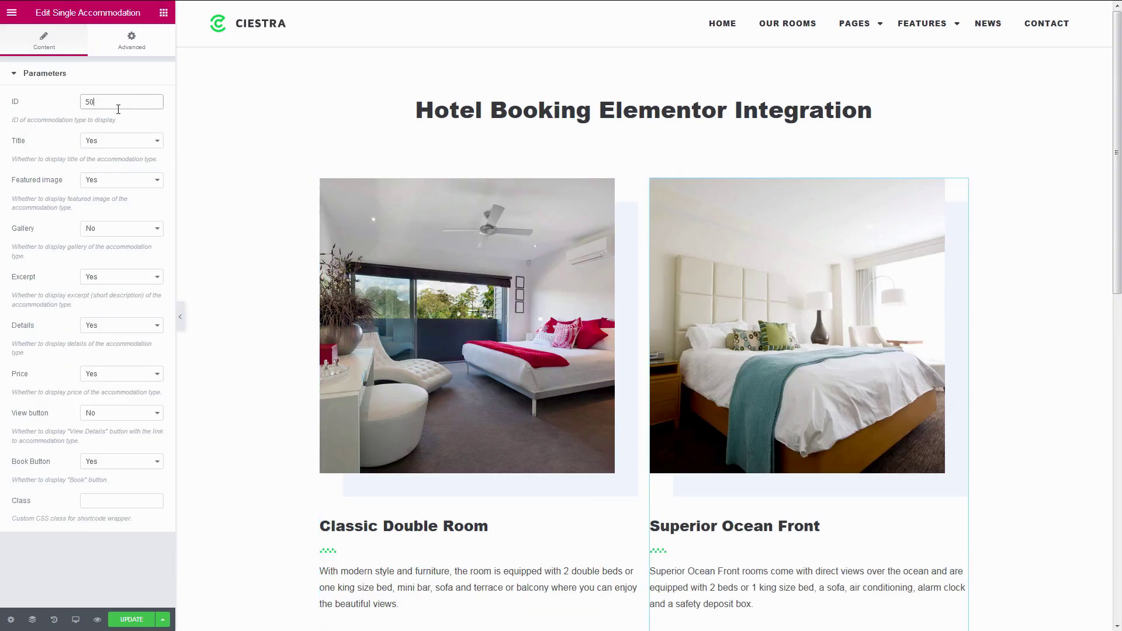
scroll(223, 110, down, 6)
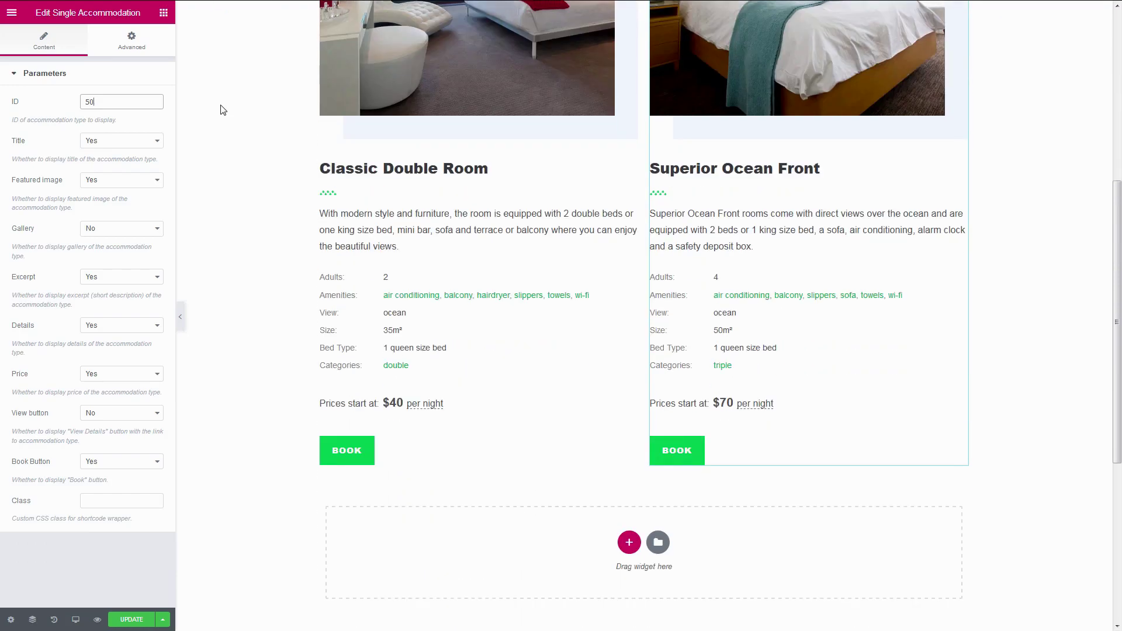
scroll(223, 110, up, 6)
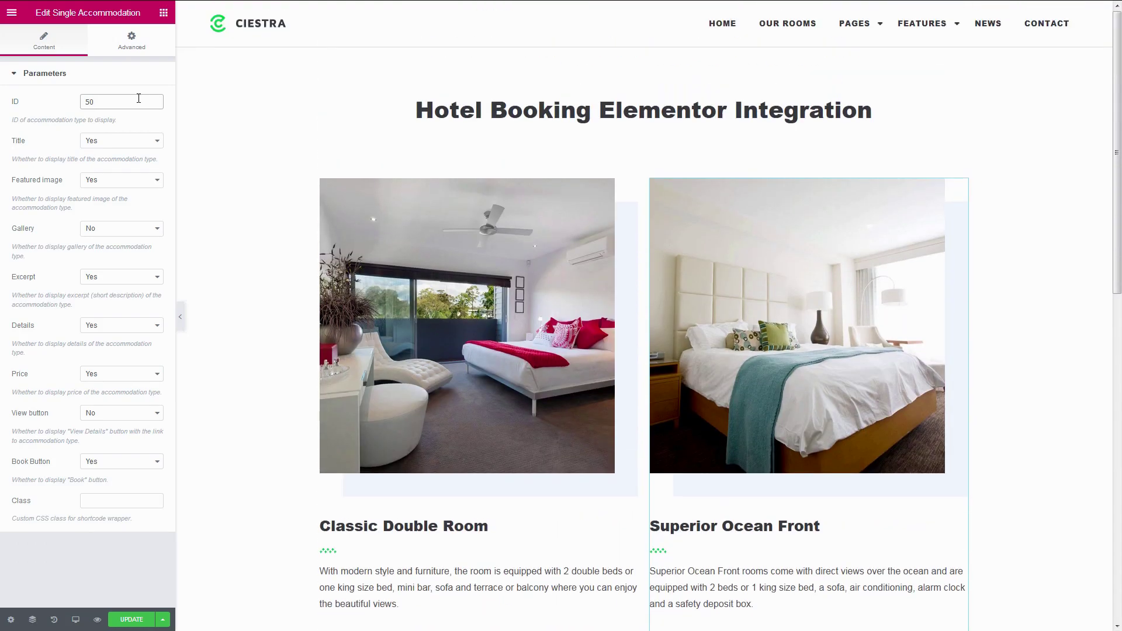
drag(5, 102, 55, 104)
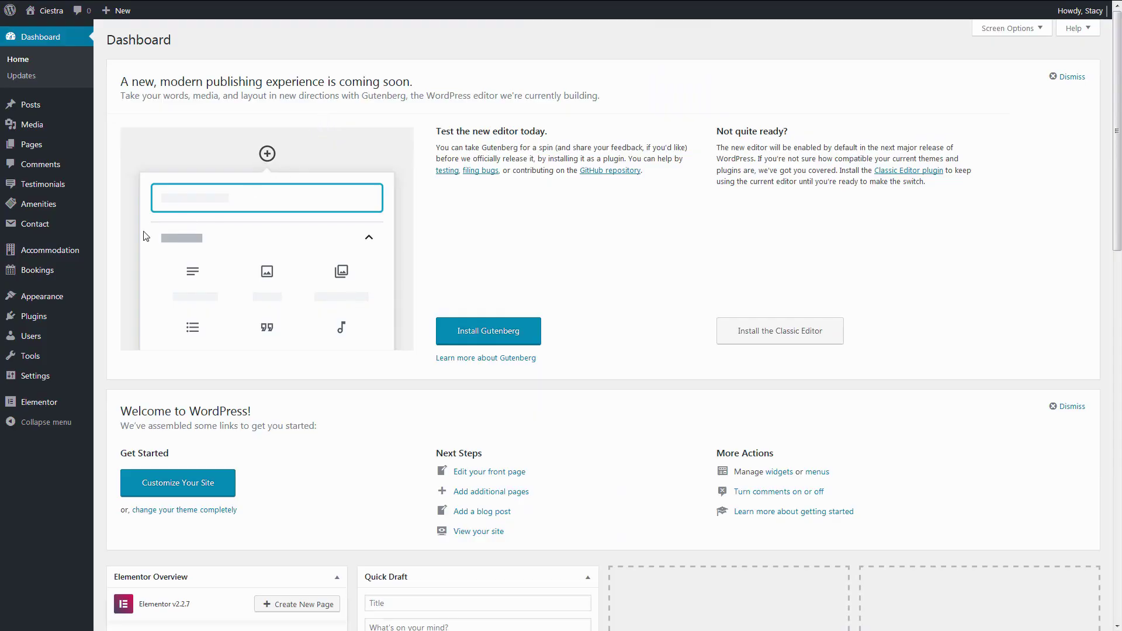
mouse_move(76, 252)
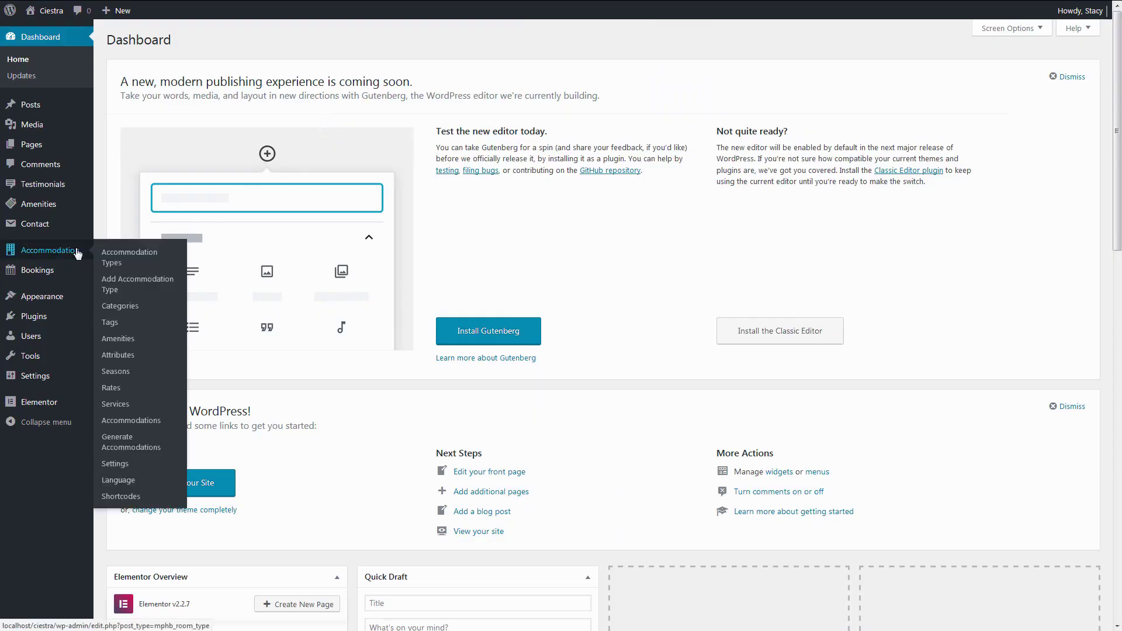
click(123, 257)
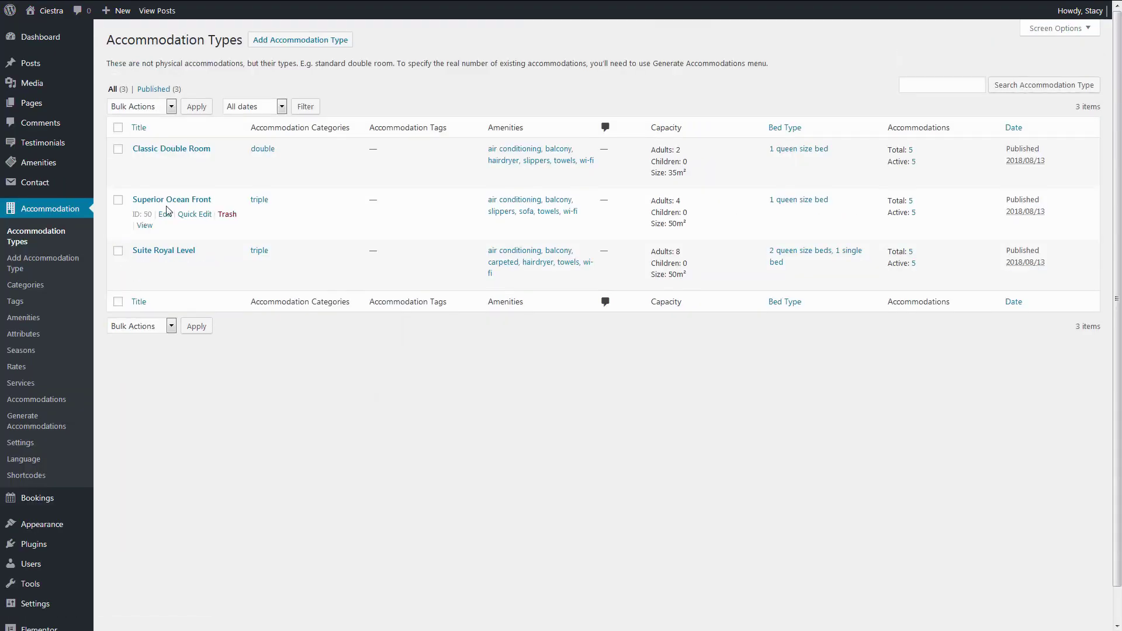
drag(152, 214, 130, 217)
click(130, 218)
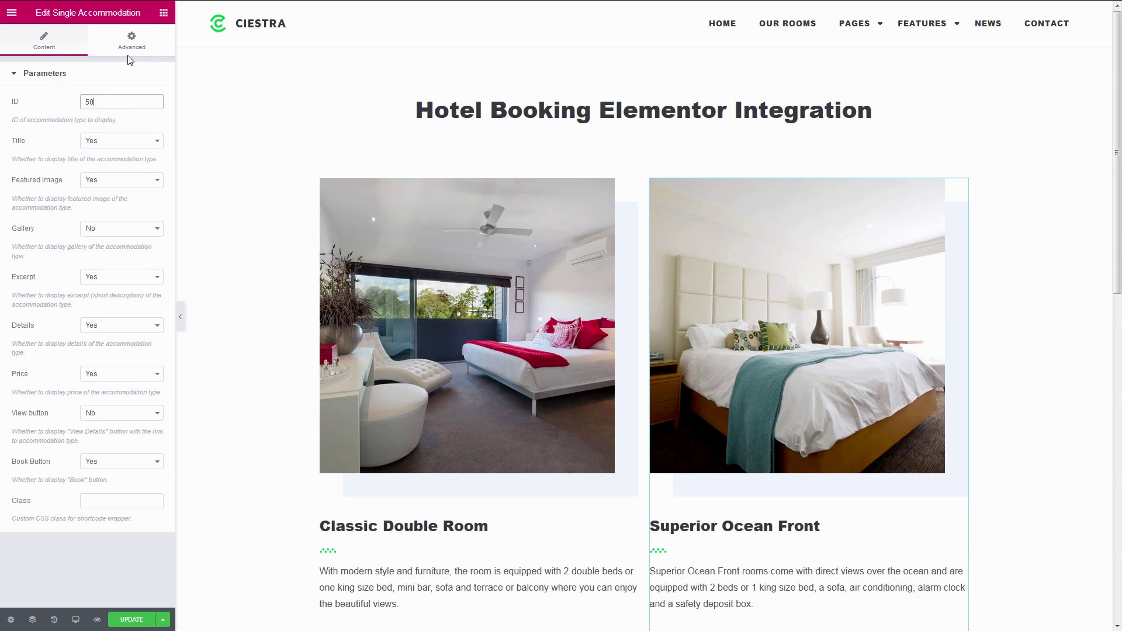
Look through the widget's Advanced Background, Border, Responsive and Custom CSS settings, then return to Elements
click(131, 49)
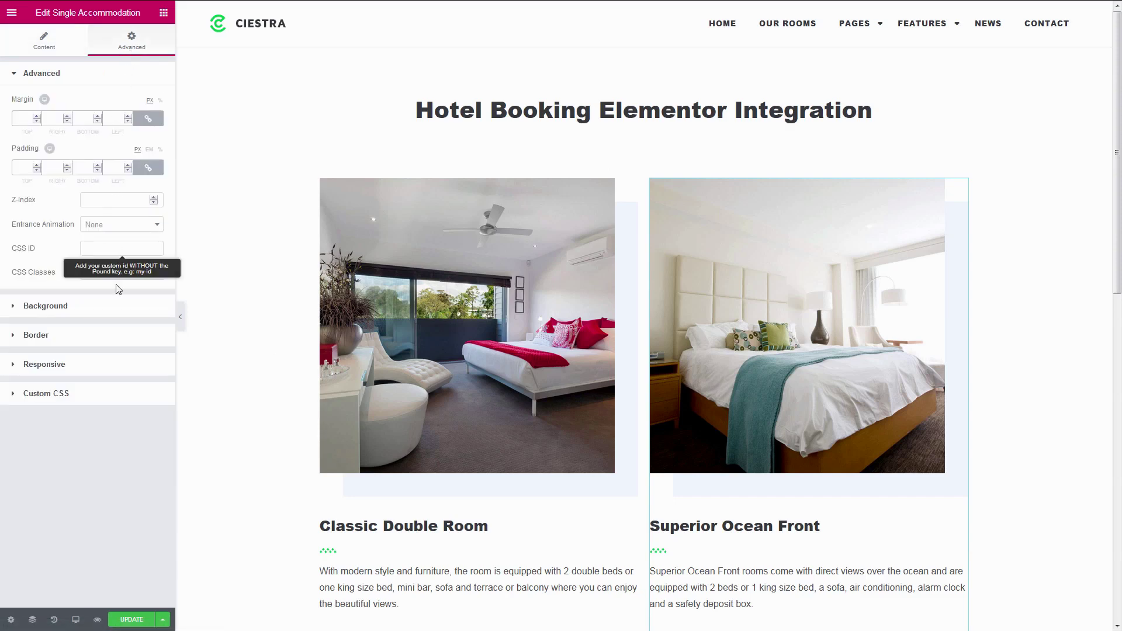
click(118, 309)
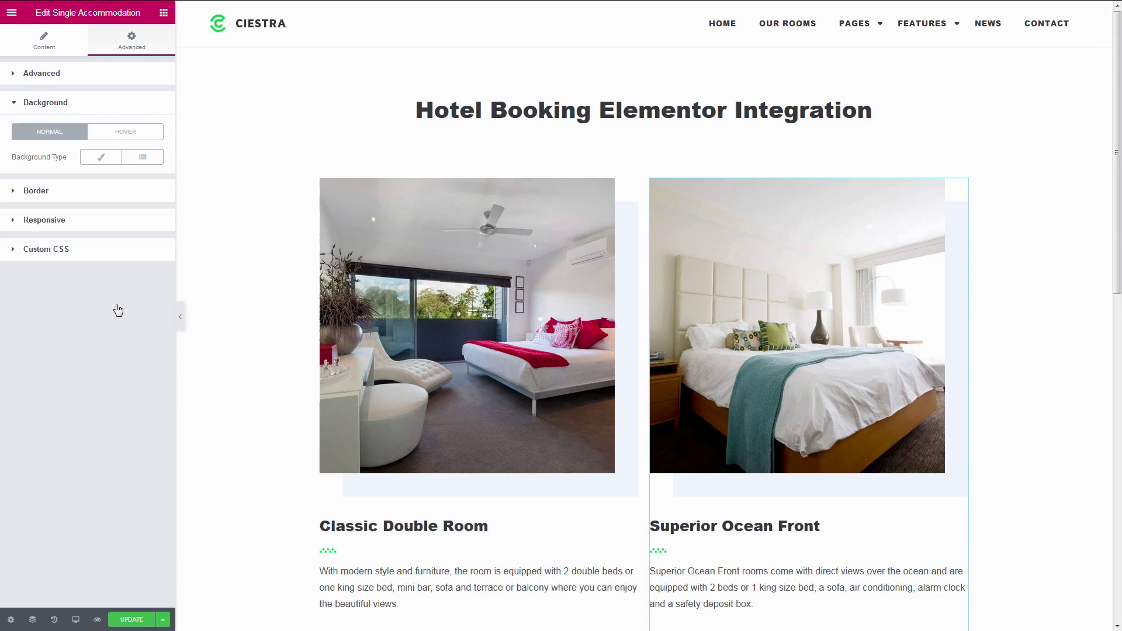
click(127, 192)
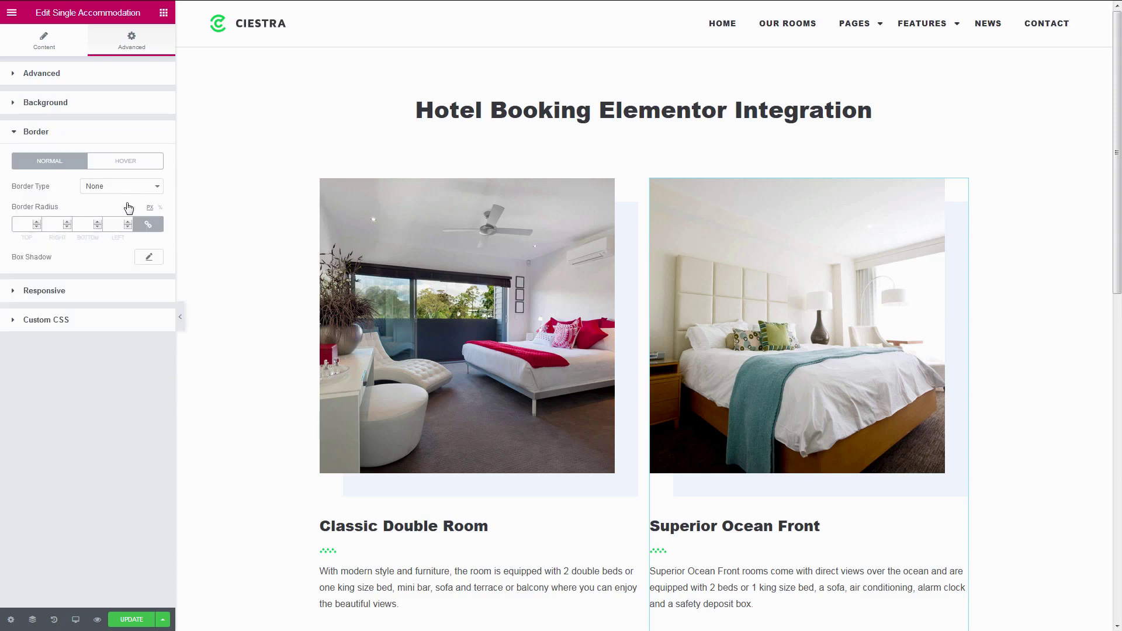
click(117, 293)
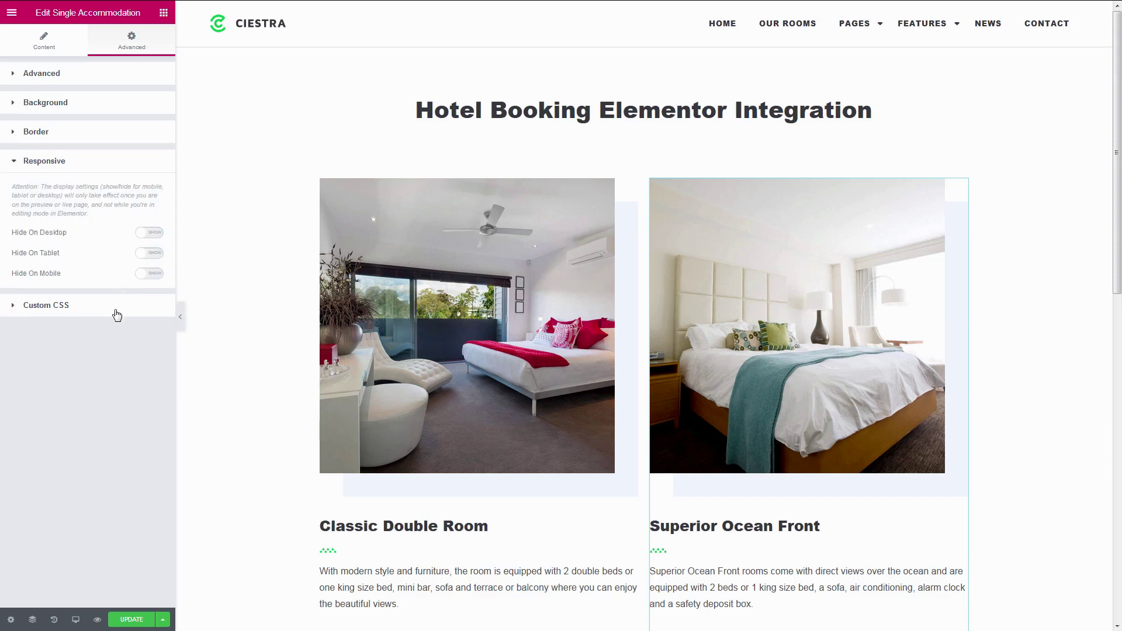
click(115, 311)
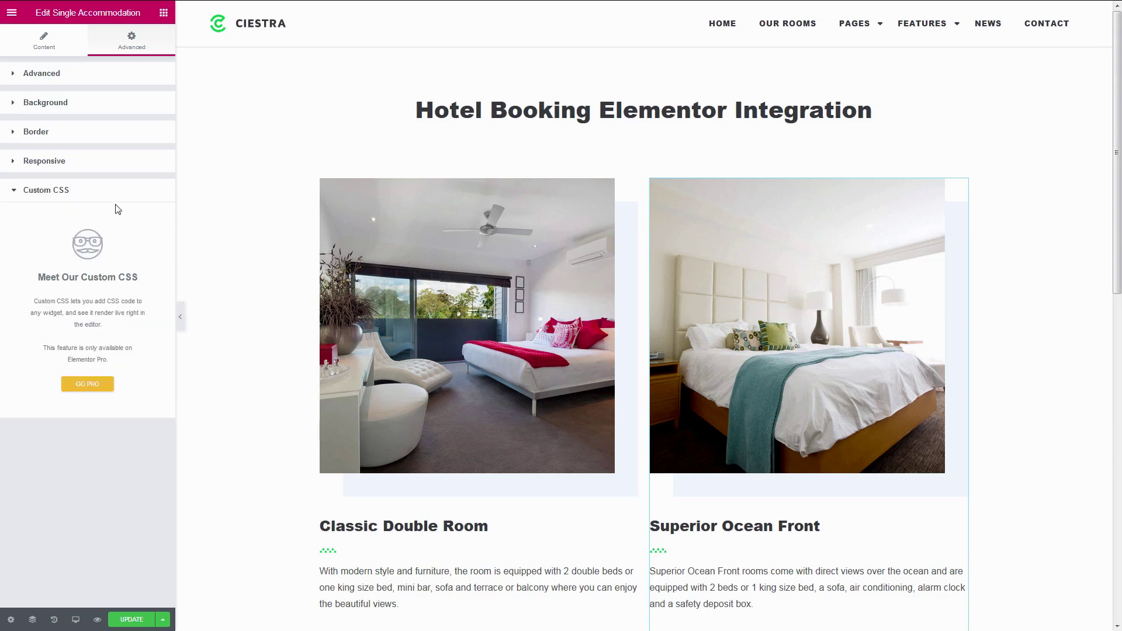
click(164, 13)
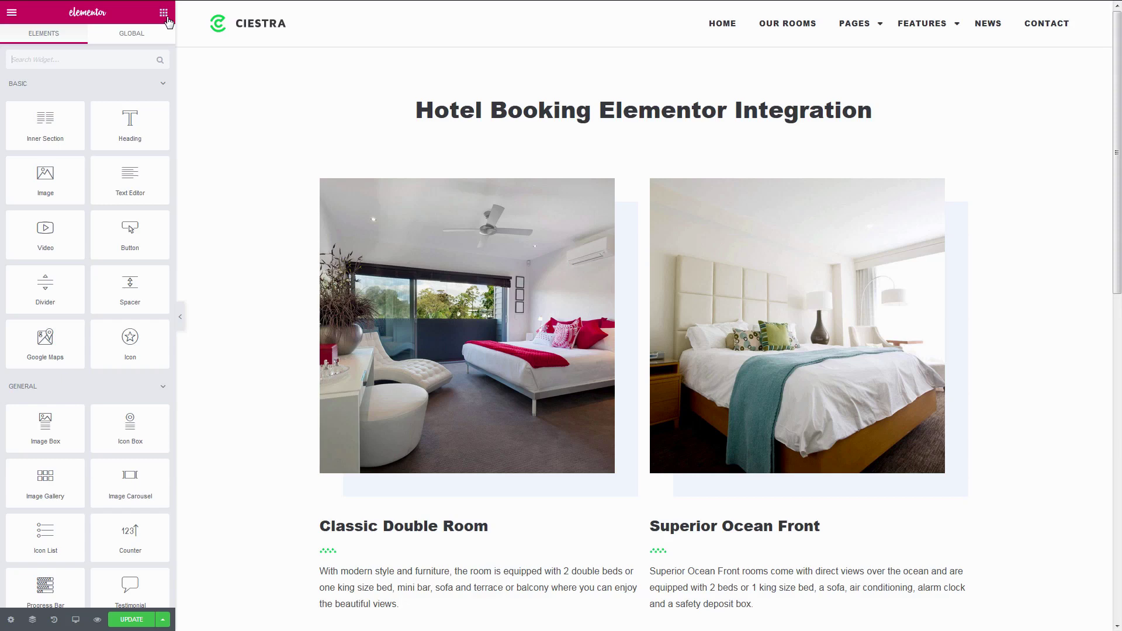
Scroll to the MotoPress Hotel Booking widgets and drag a Checkout Form onto the page
scroll(143, 130, down, 15)
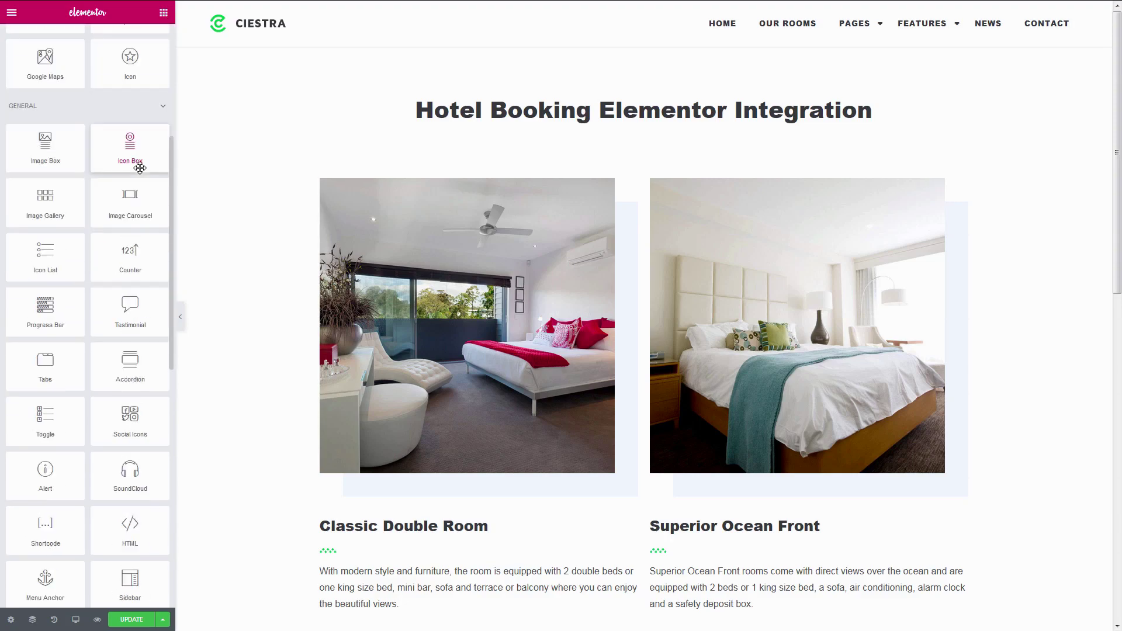
scroll(141, 171, down, 3)
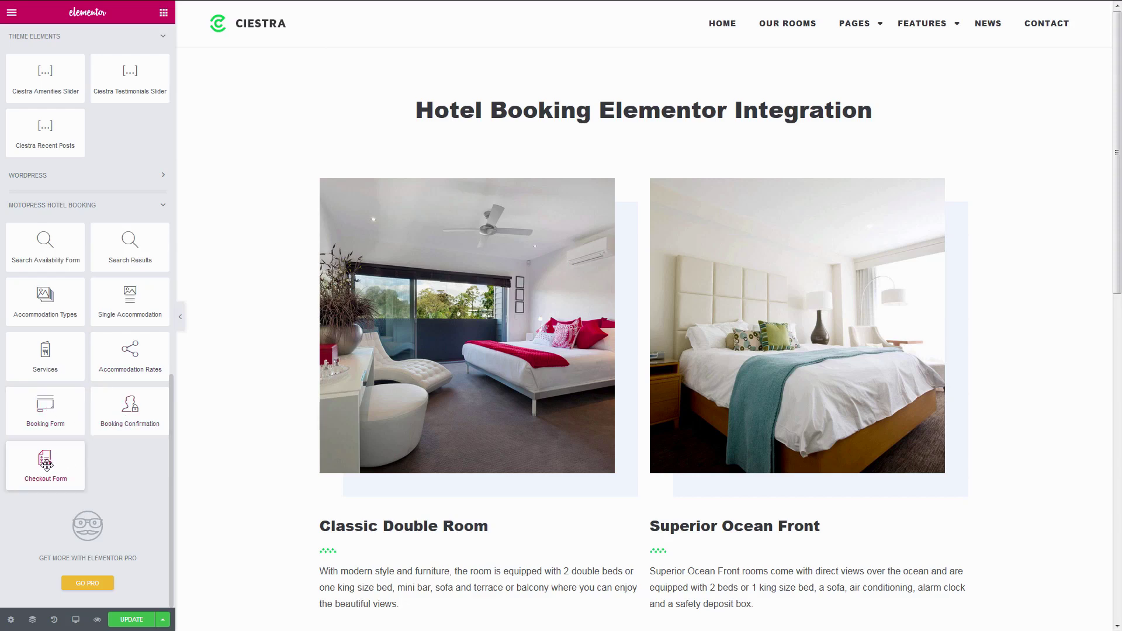
drag(45, 465, 659, 175)
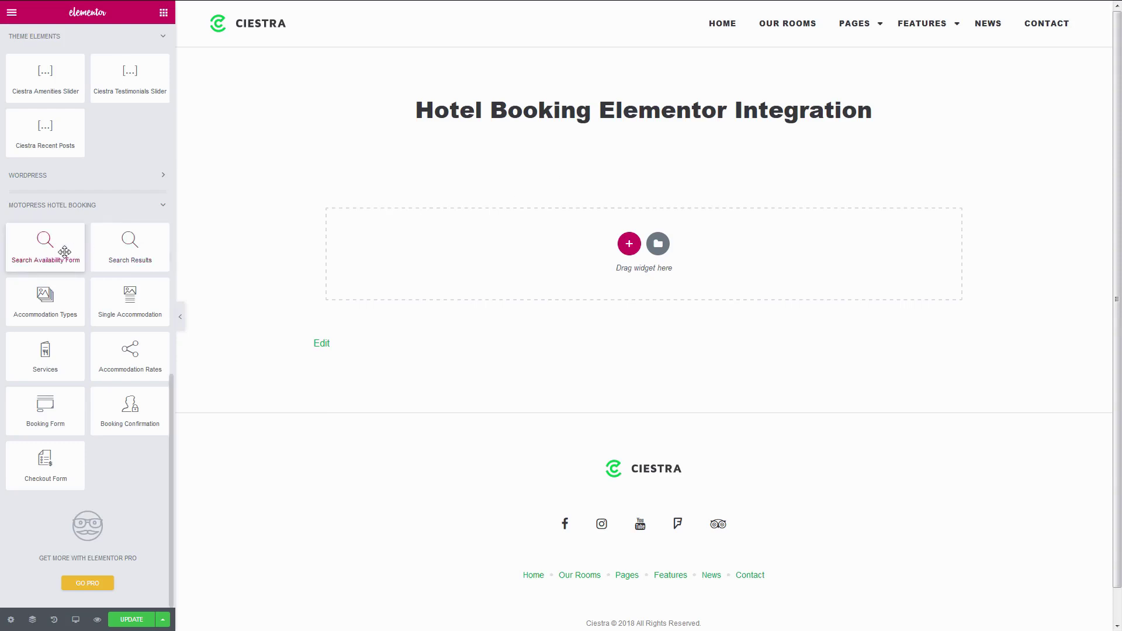
Add a Search Availability Form widget to the empty section
drag(64, 252, 538, 263)
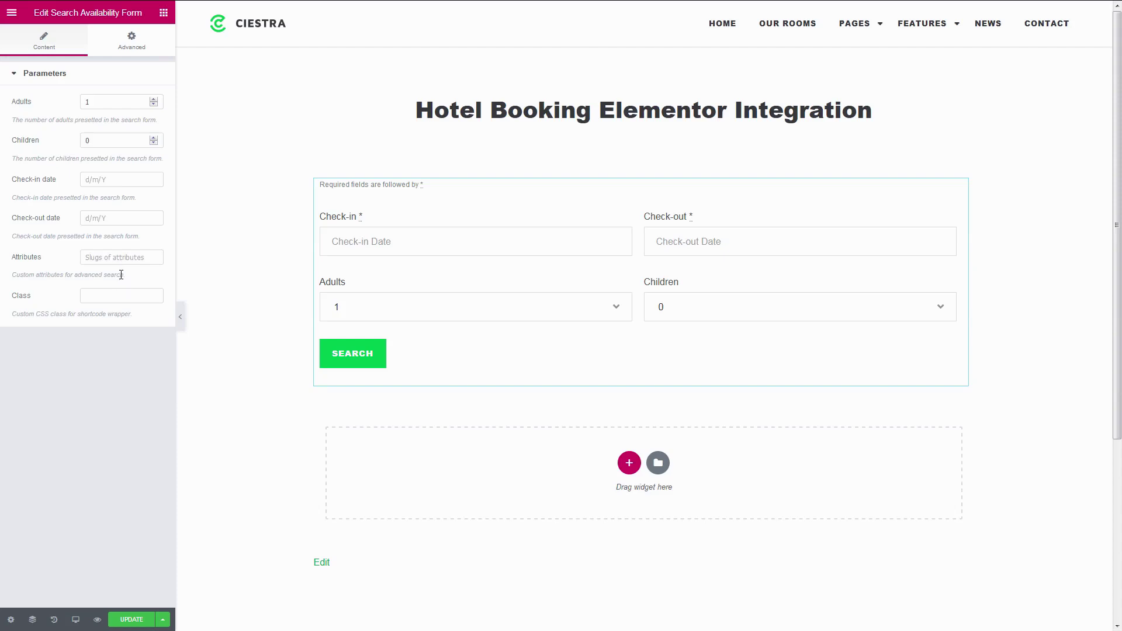
click(164, 13)
scroll(135, 372, down, 7)
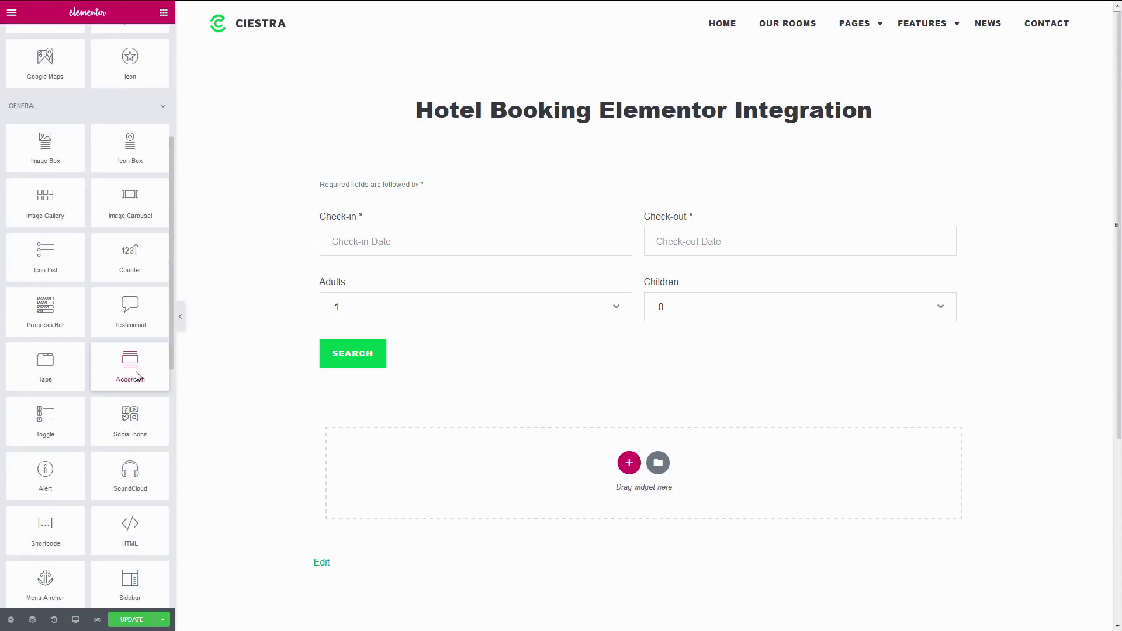
scroll(136, 372, down, 6)
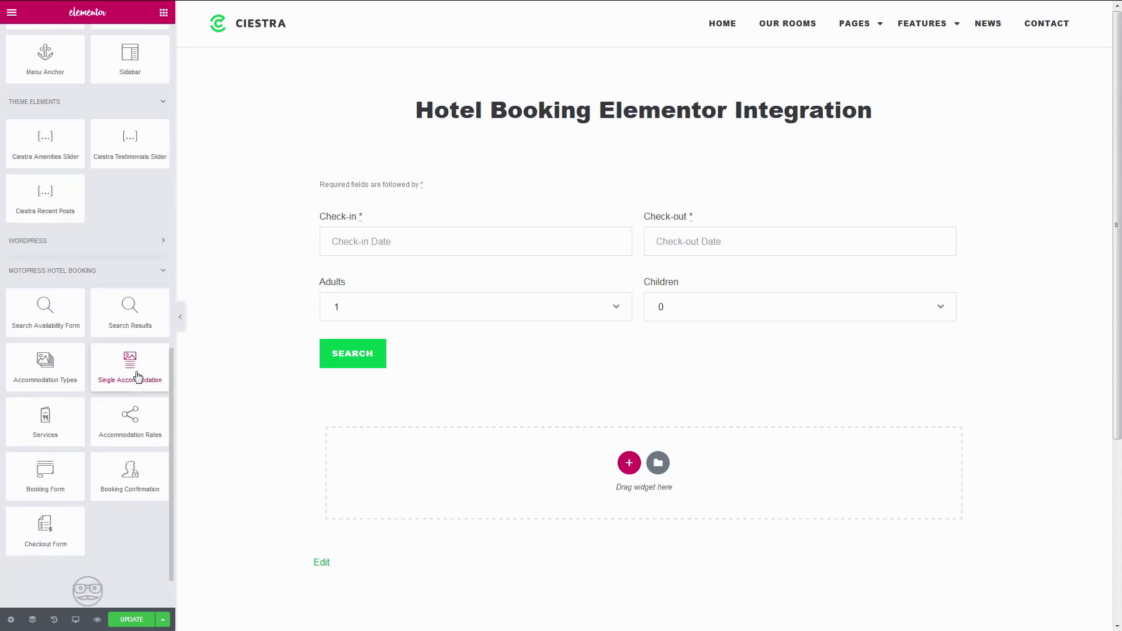
Add a Booking Form for accommodation ID 50 below the search form and check the preview
drag(48, 486, 511, 393)
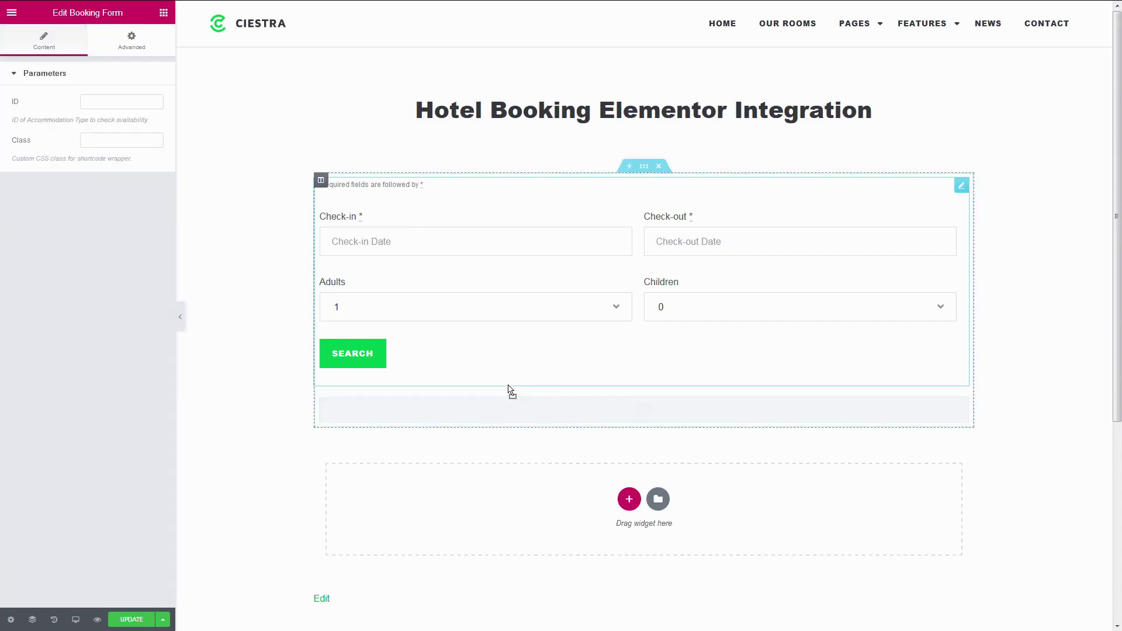
click(128, 103)
text(50)
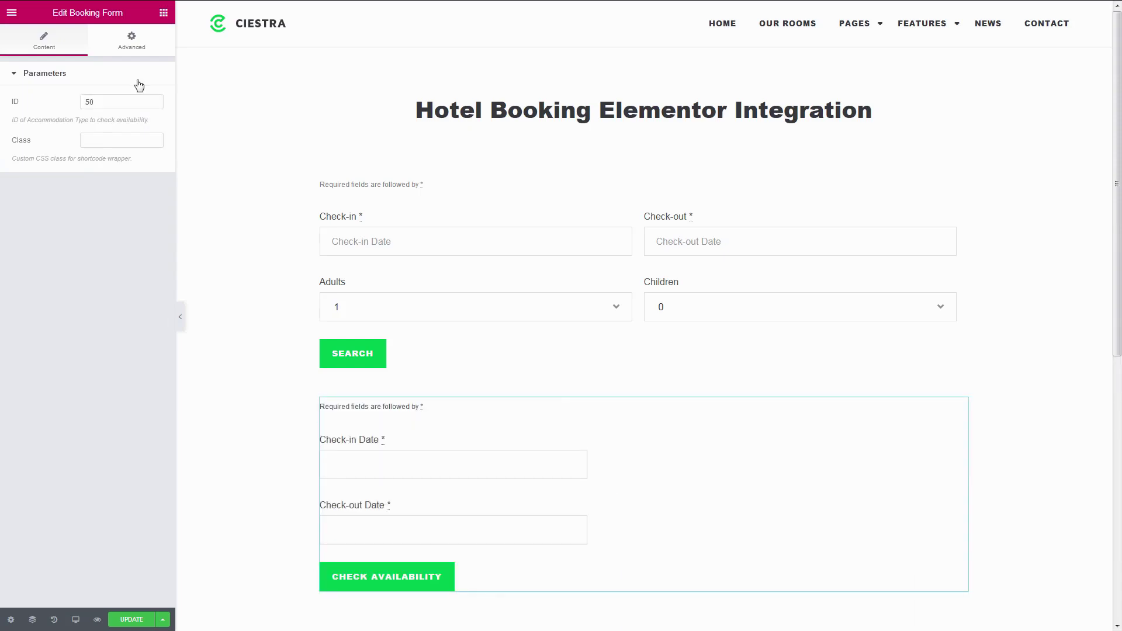
scroll(328, 348, down, 2)
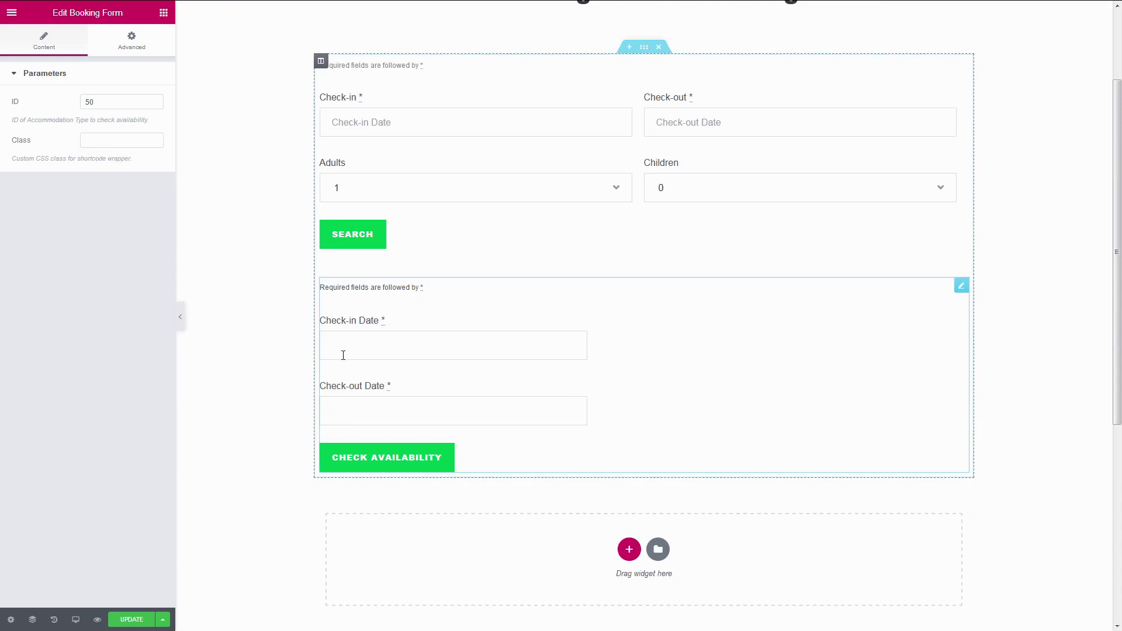
scroll(343, 355, up, 1)
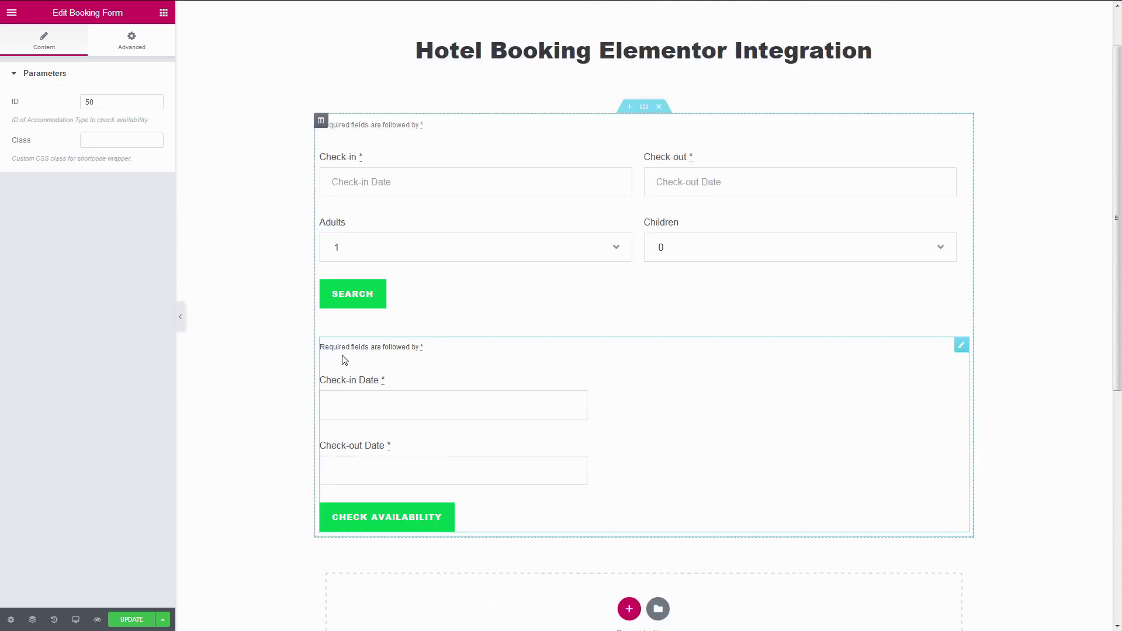
Delete the booking-form section and add a Search Results widget to the page
click(659, 107)
scroll(109, 278, down, 10)
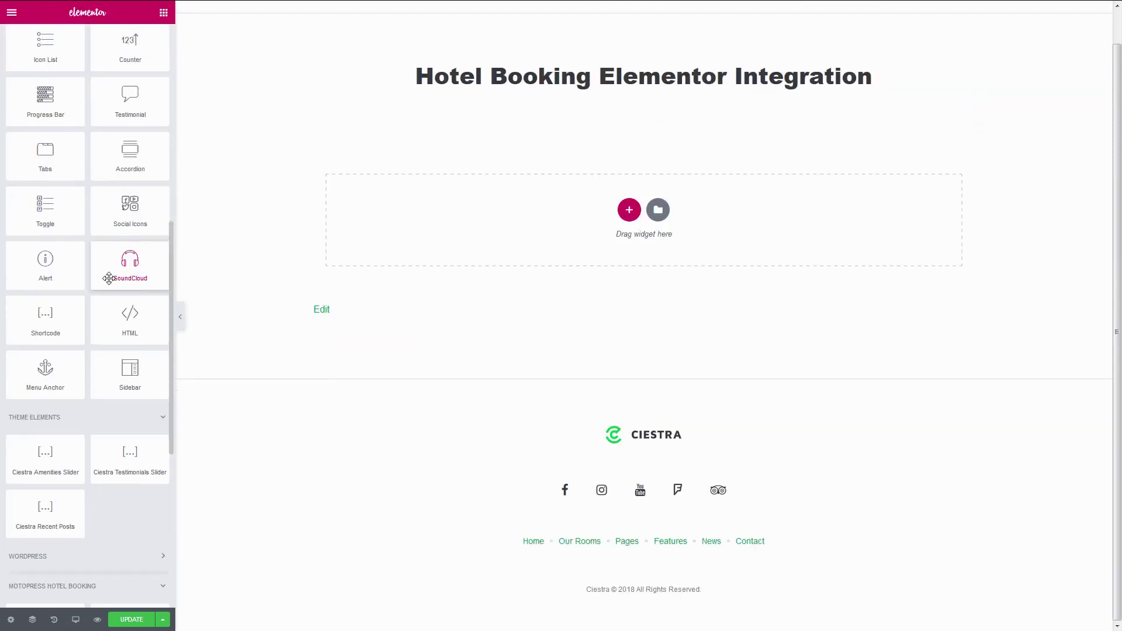
scroll(108, 278, down, 5)
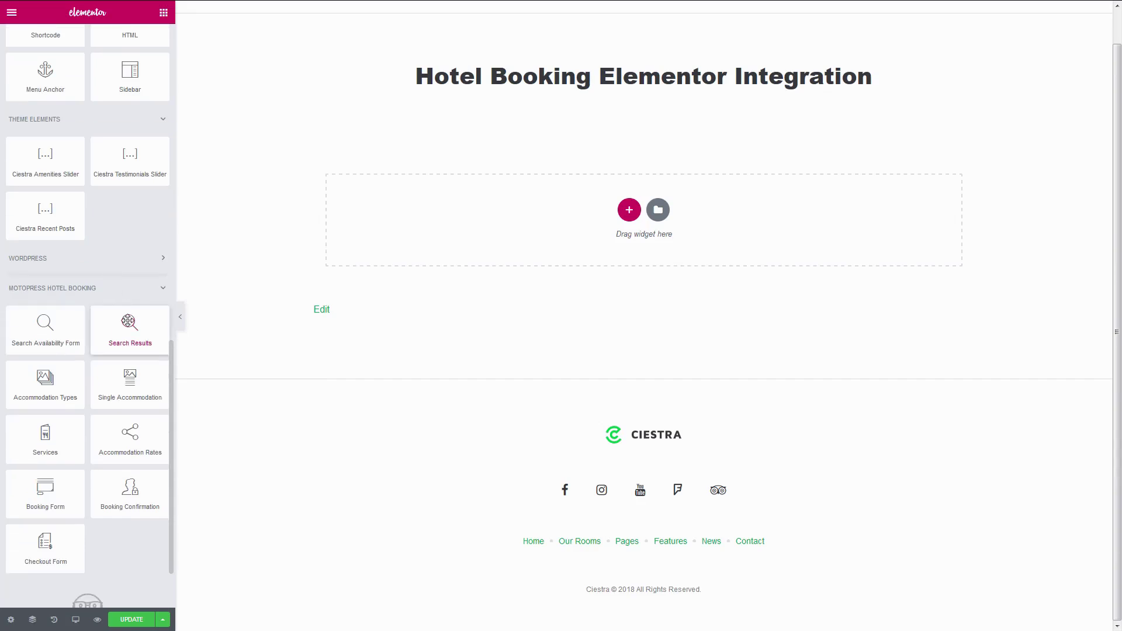
drag(129, 322, 544, 224)
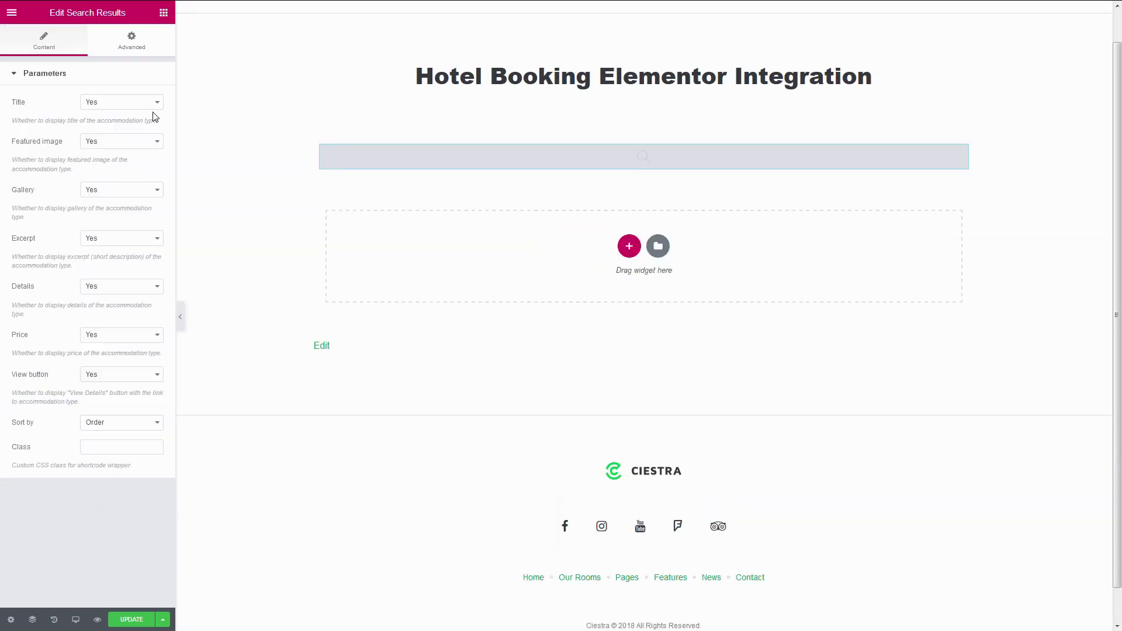
Set the Search Results widget's Title, Featured image and Excerpt options to No
click(154, 105)
click(154, 130)
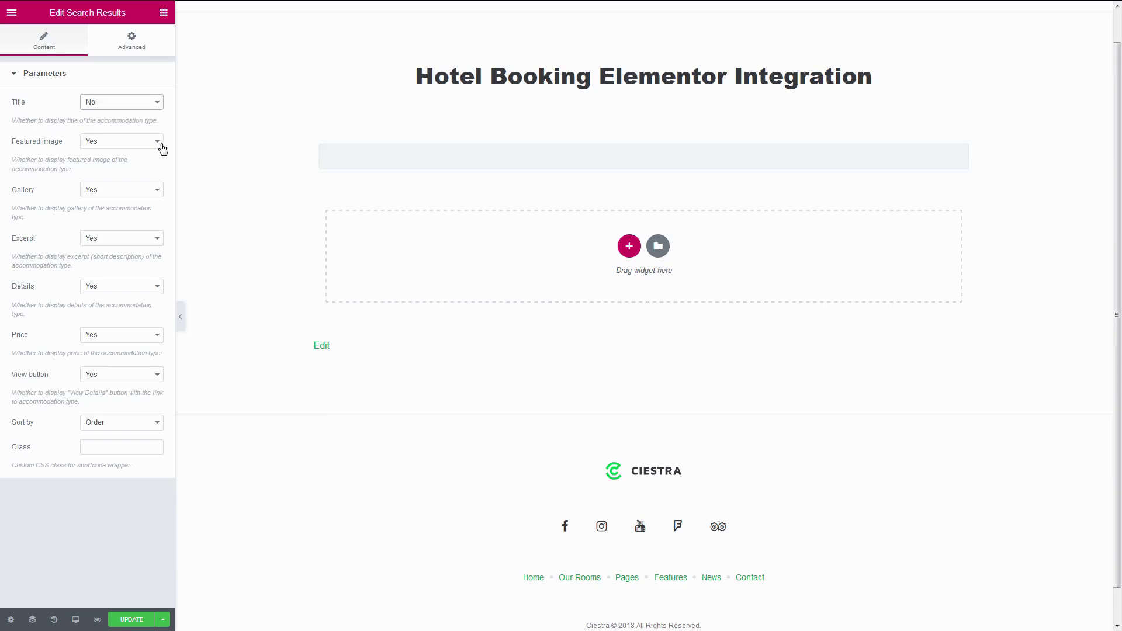
click(158, 143)
click(155, 169)
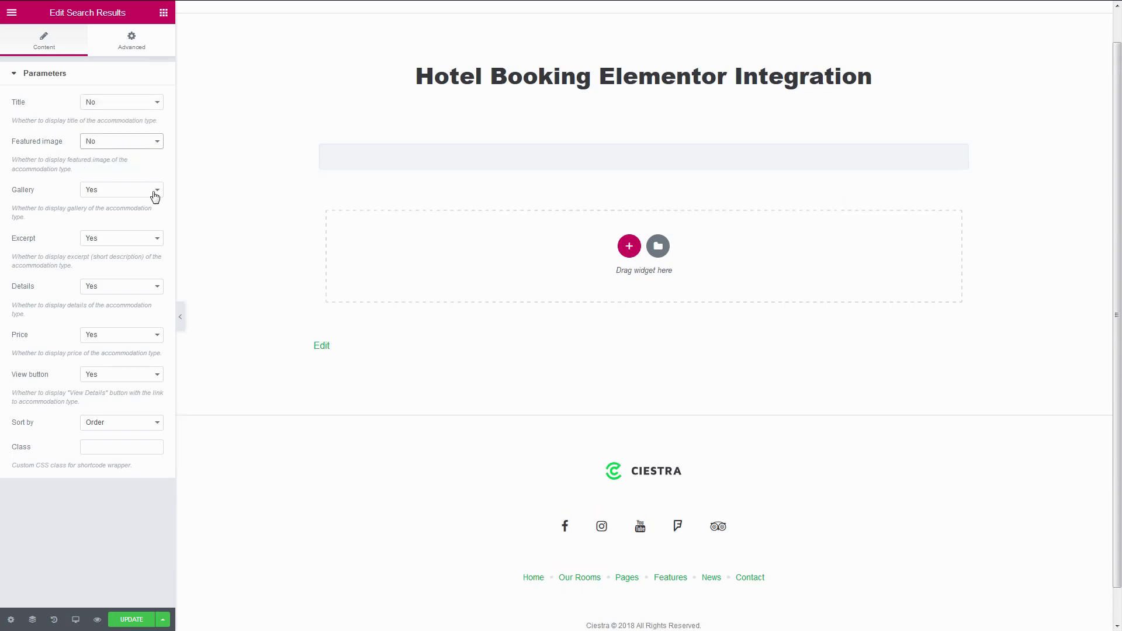
click(158, 239)
click(156, 267)
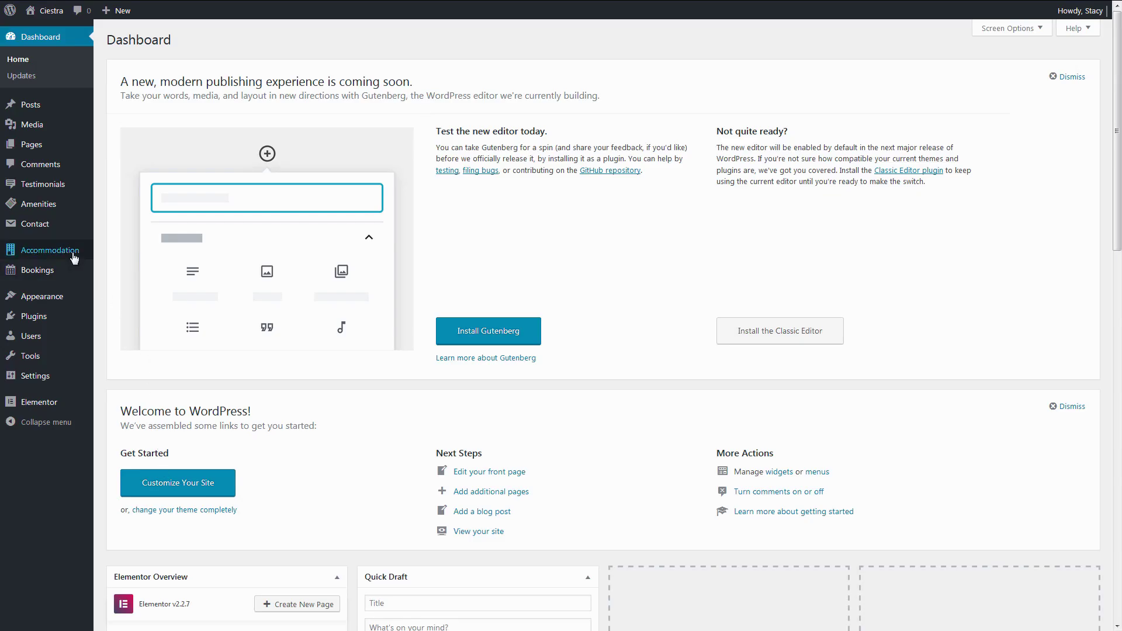
Check the accommodation settings page, then add an Accommodation Types widget to the Elementor page
mouse_move(74, 251)
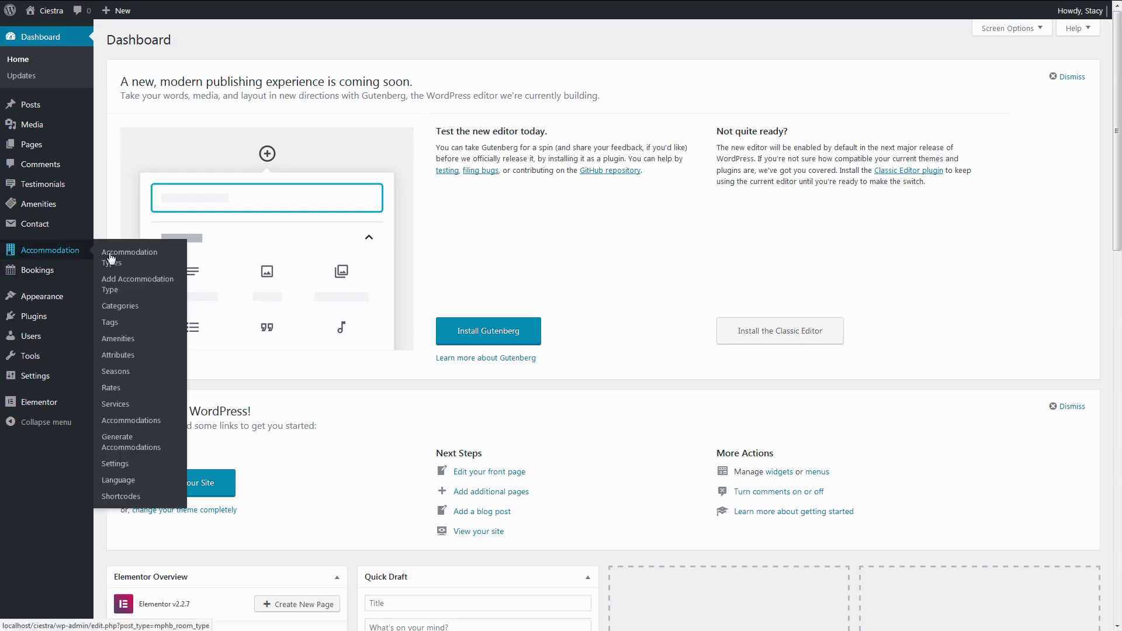
click(124, 470)
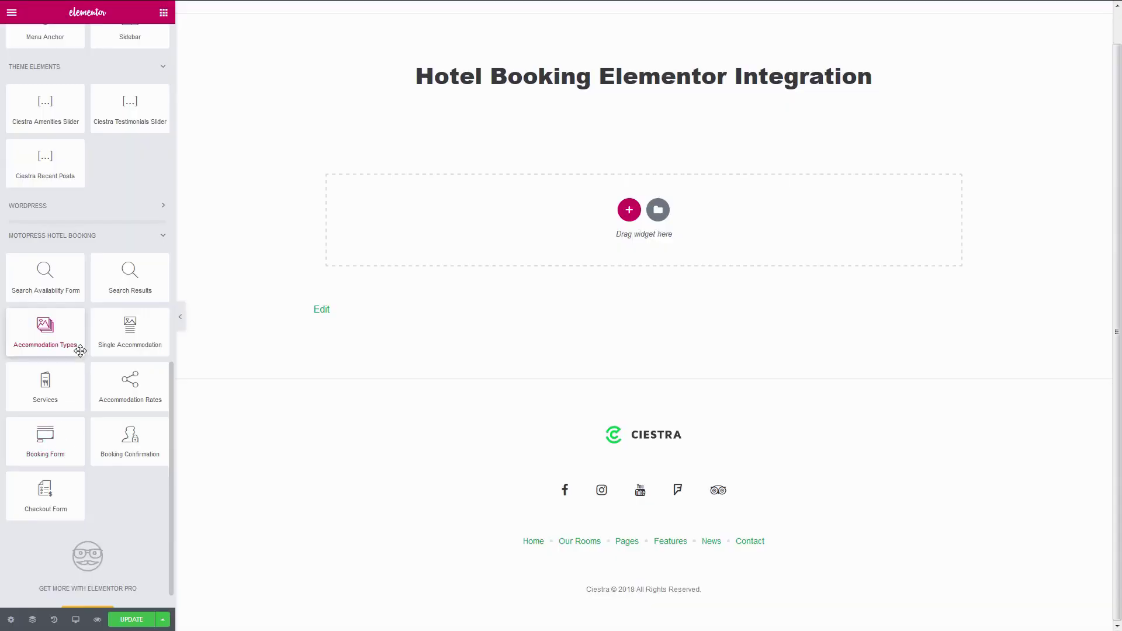
drag(51, 346, 408, 231)
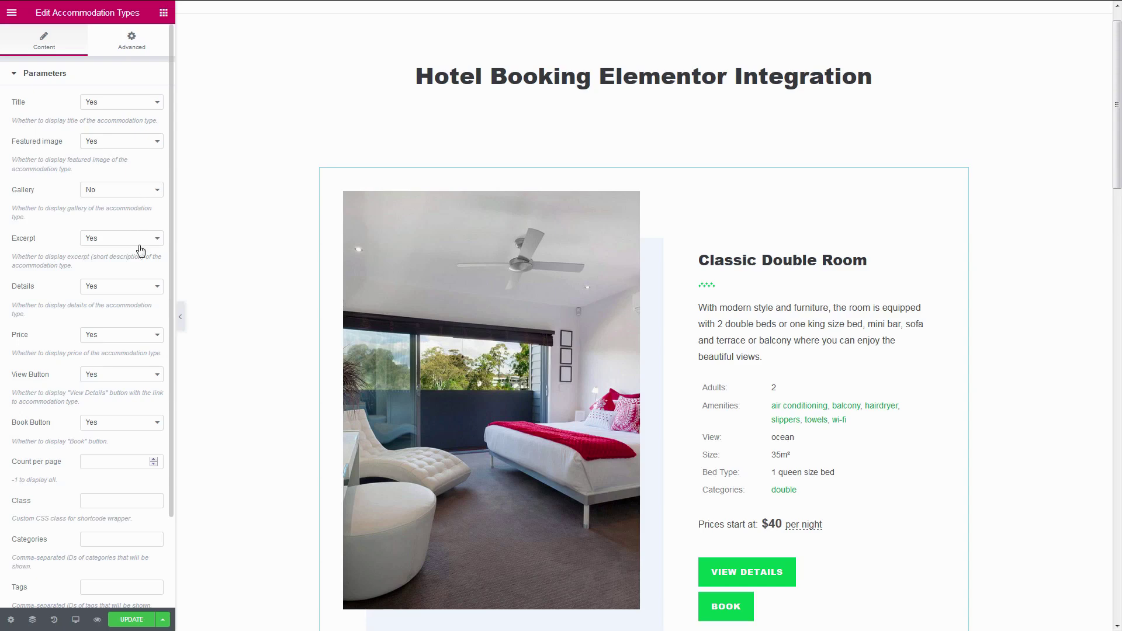
Scroll through the Accommodation Types widget showing the Classic Double Room
scroll(135, 283, down, 1)
scroll(134, 290, down, 2)
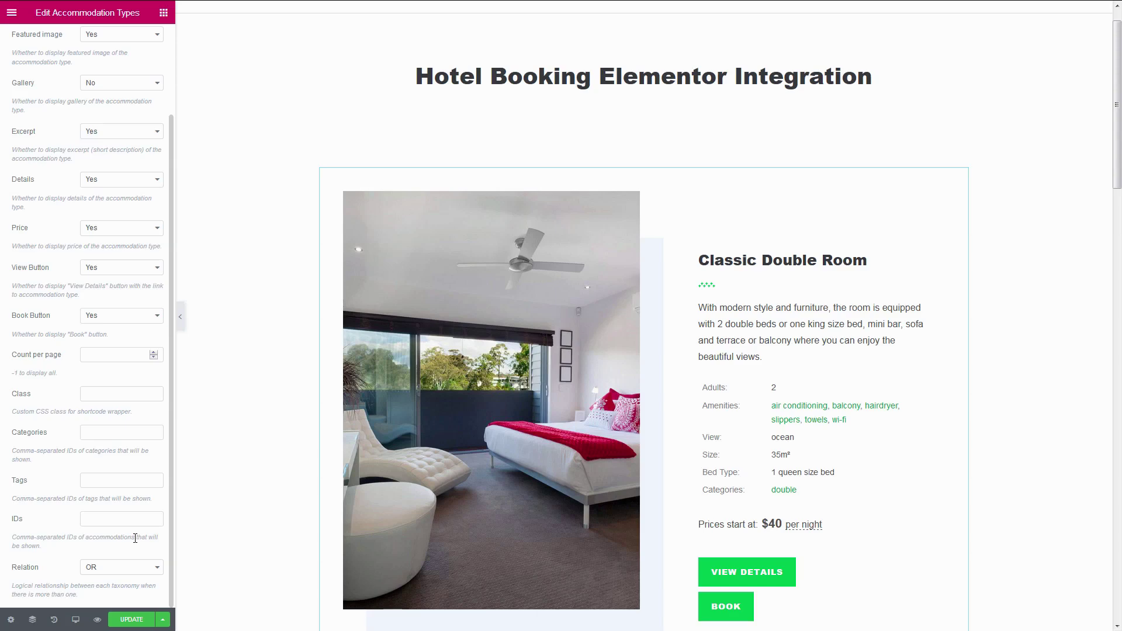
Replace the Accommodation Types section with a Single Accommodation widget for ID 50 (Superior Ocean Front)
click(664, 139)
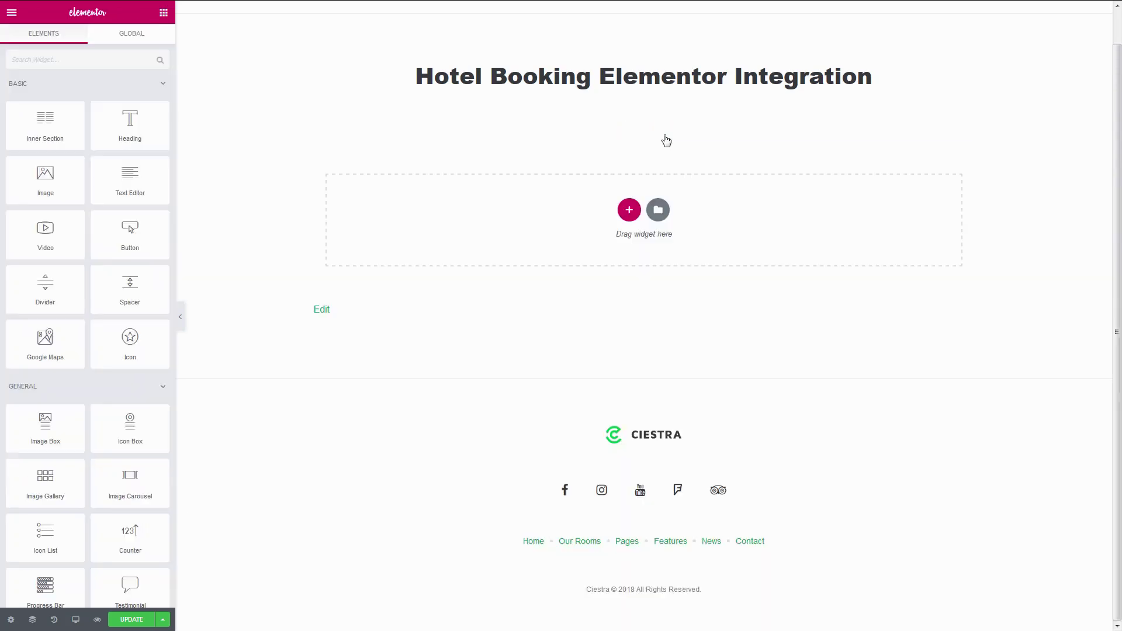
scroll(80, 432, down, 15)
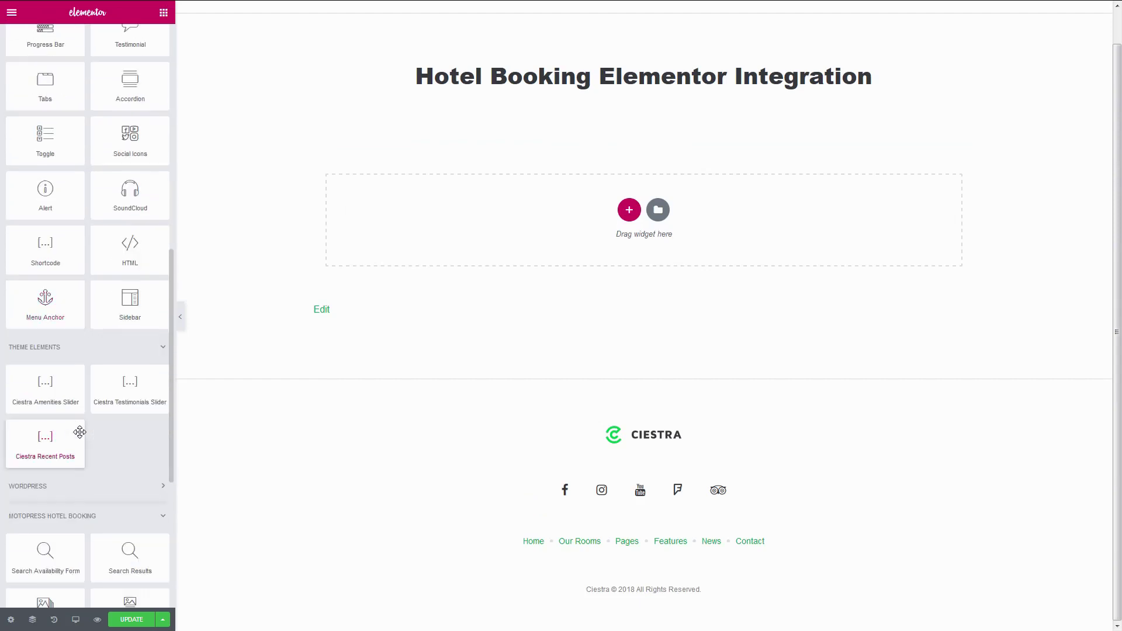
drag(111, 363, 507, 226)
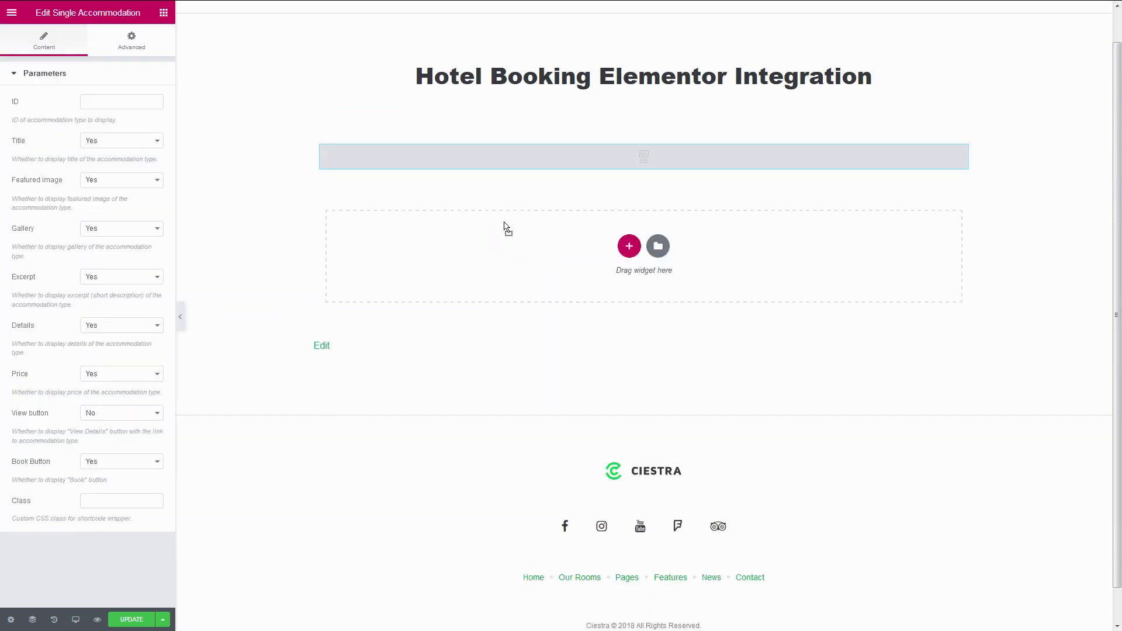
click(112, 109)
text(50)
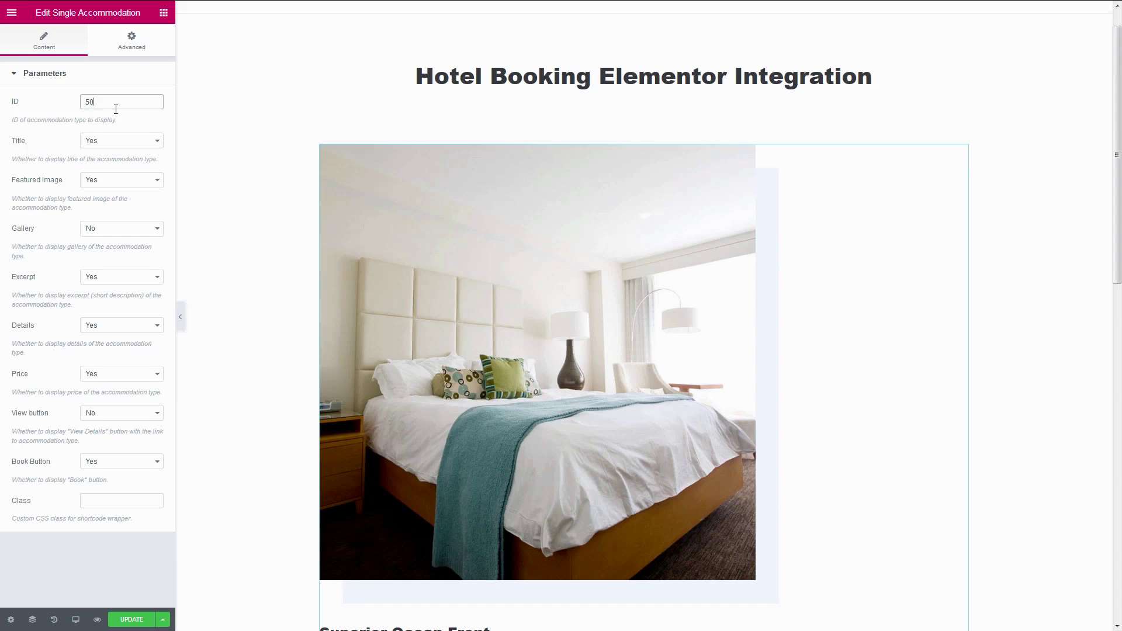
scroll(221, 210, down, 5)
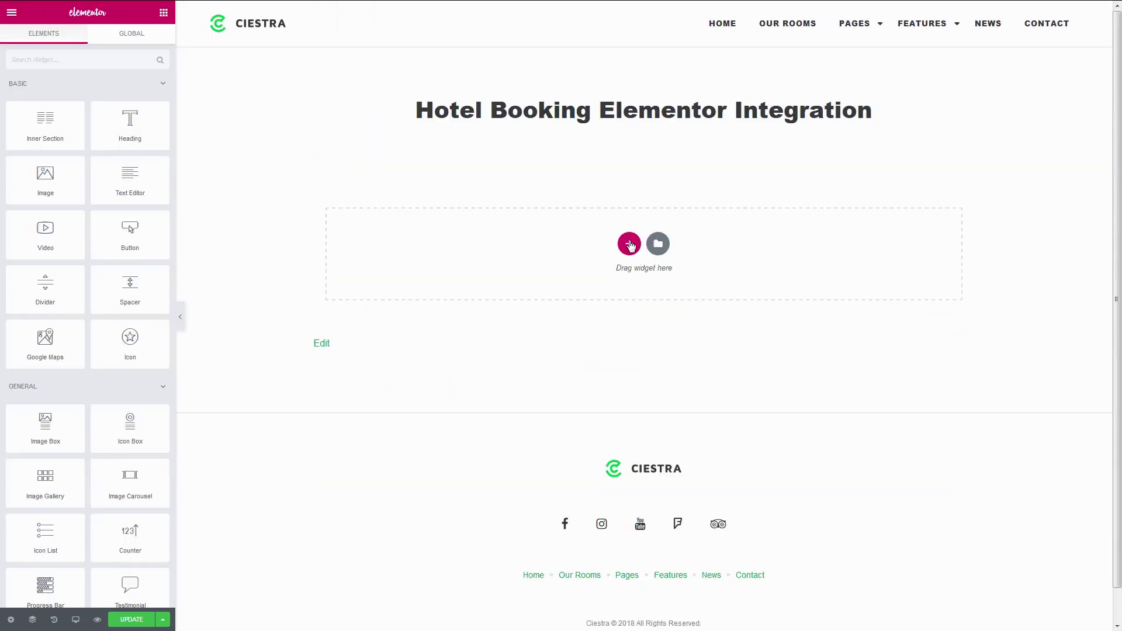
click(630, 244)
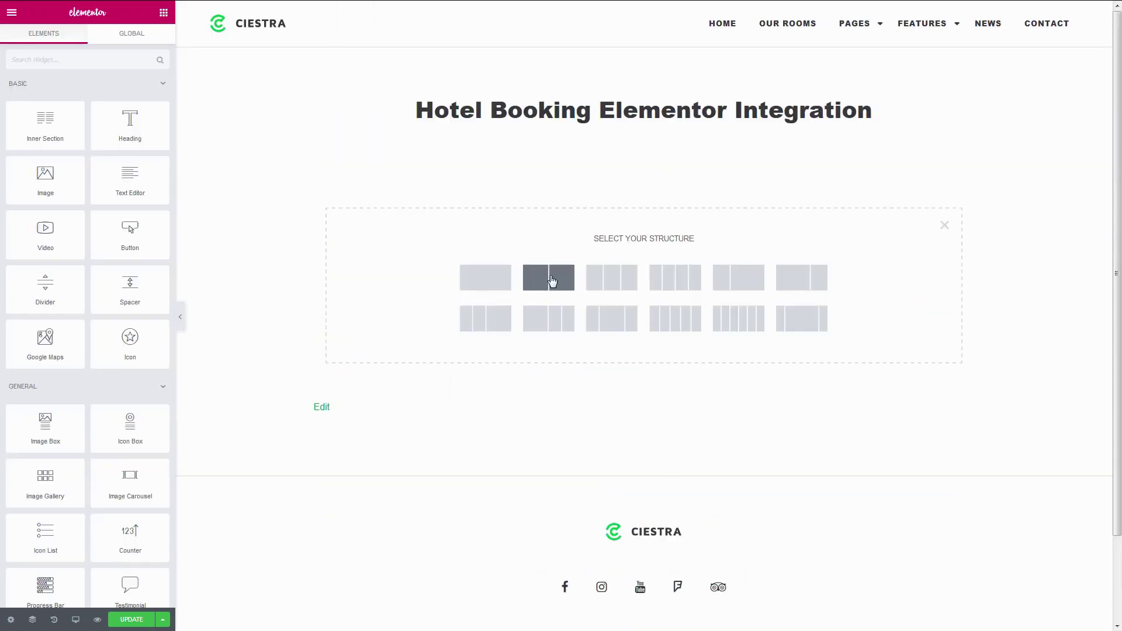
Add a one-column section holding a Single Accommodation widget
click(503, 285)
click(164, 12)
scroll(102, 301, down, 10)
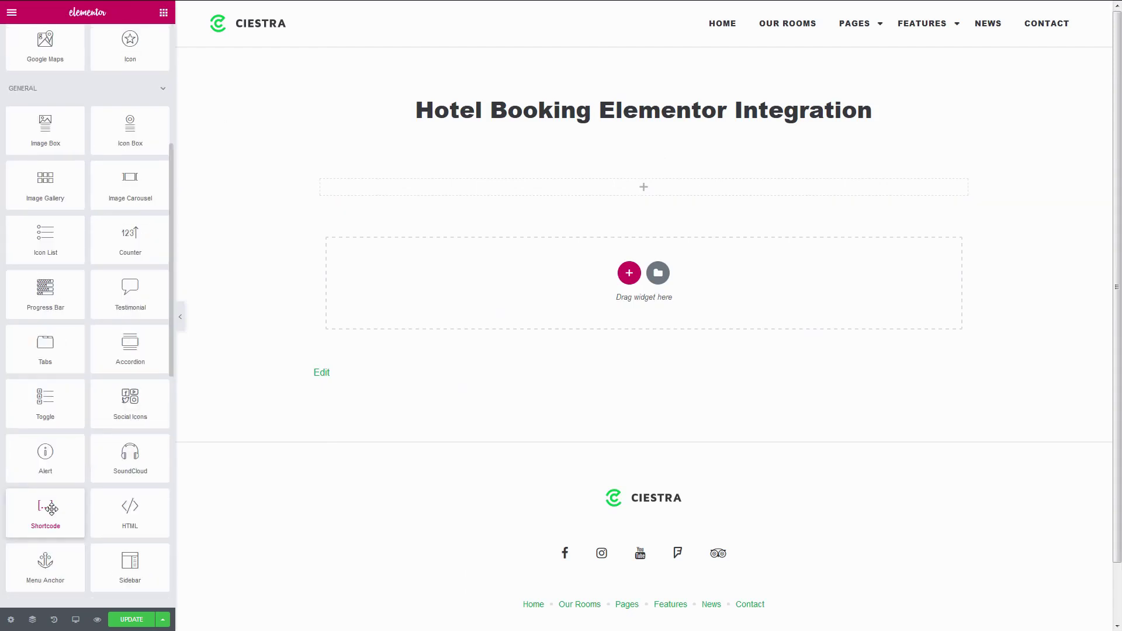
drag(103, 302, 403, 192)
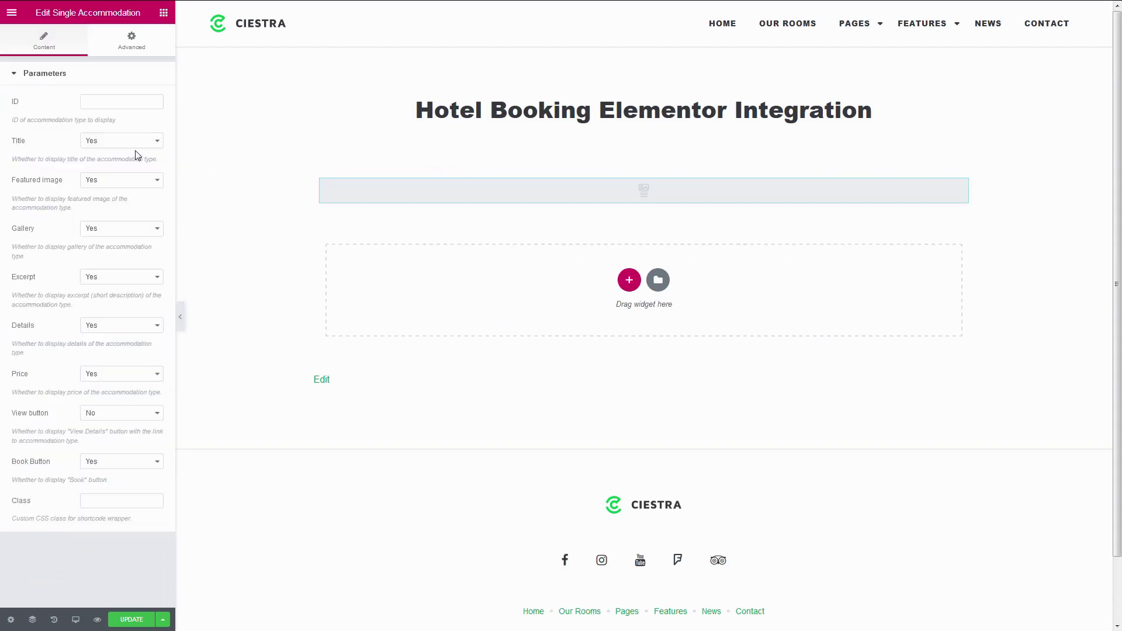
Hide the widget's image, gallery, excerpt, details, price and Book button, with ID 50
click(117, 278)
click(91, 304)
click(117, 325)
click(90, 353)
click(117, 374)
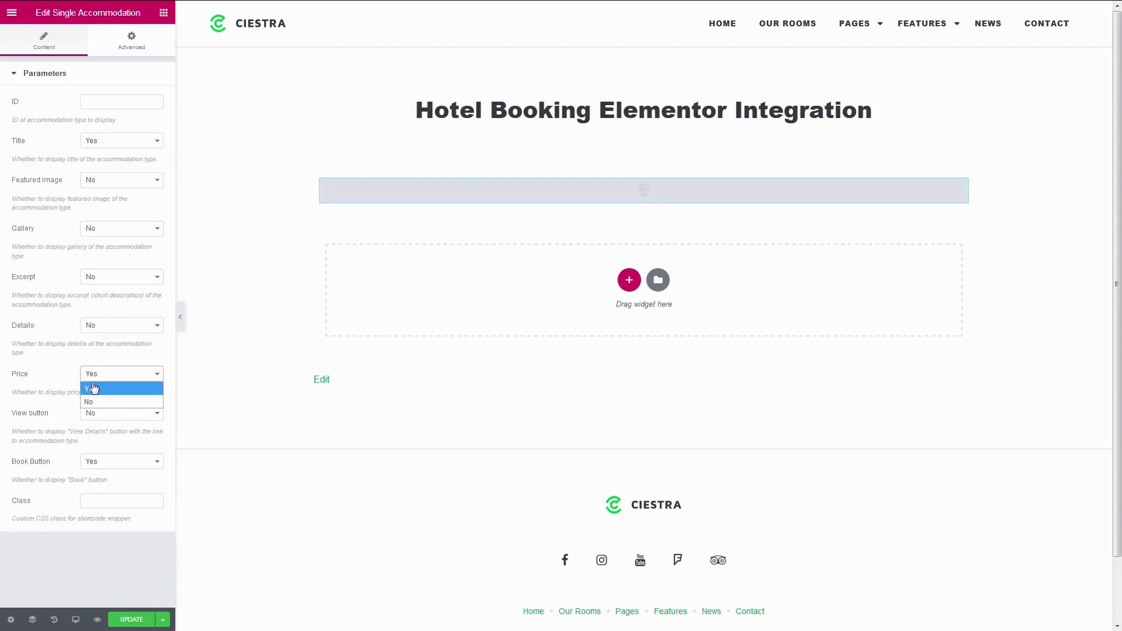
click(91, 401)
click(117, 412)
click(95, 461)
click(89, 489)
click(149, 102)
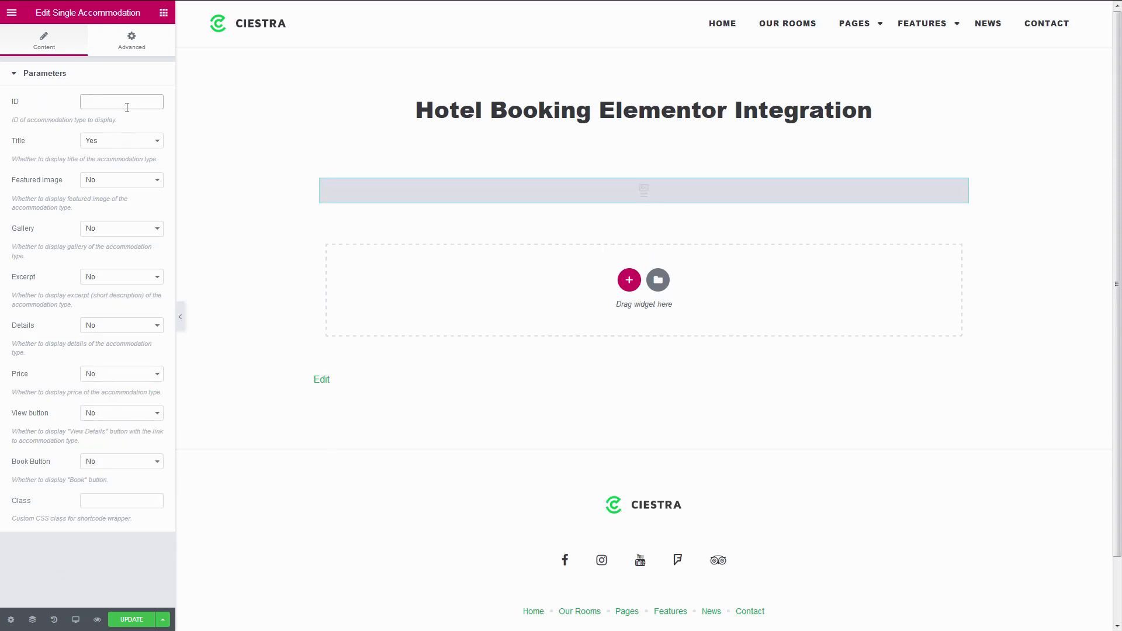
text(50)
Add an empty two-column section below the widget
click(629, 303)
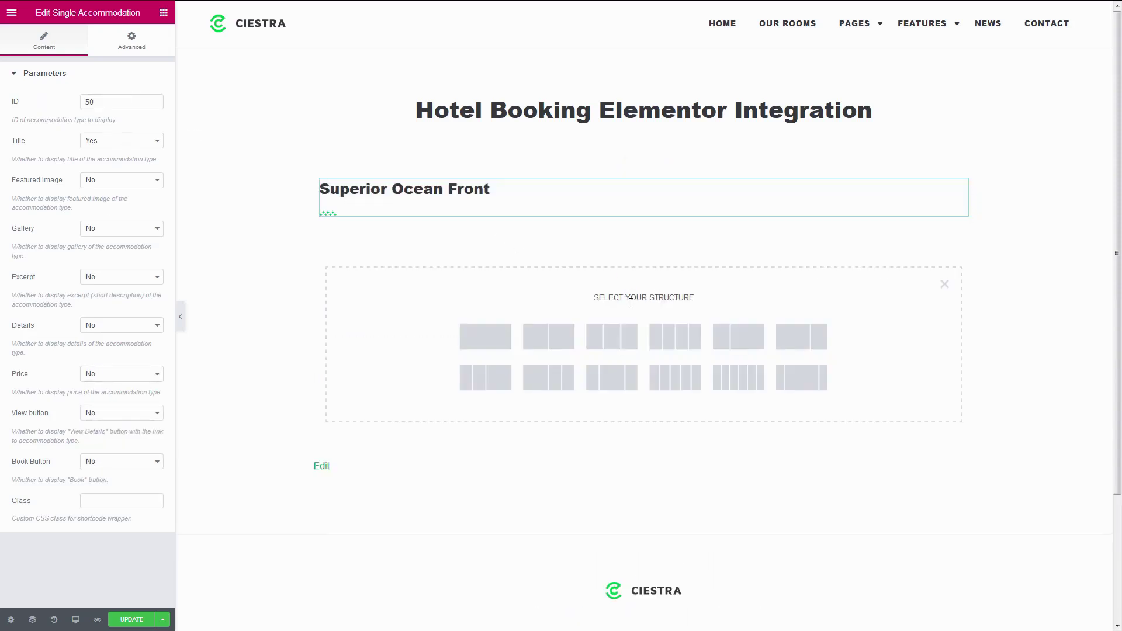
click(574, 336)
click(163, 13)
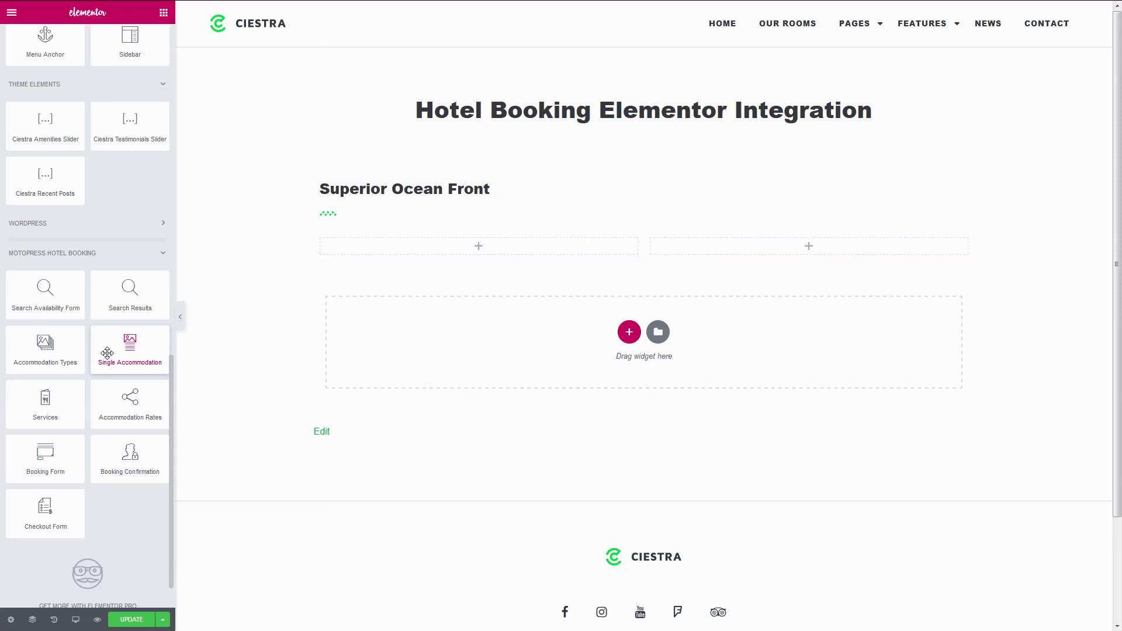
Place a Single Accommodation widget in the right column, hiding title, gallery, excerpt, details, price and Book button
drag(107, 353, 731, 254)
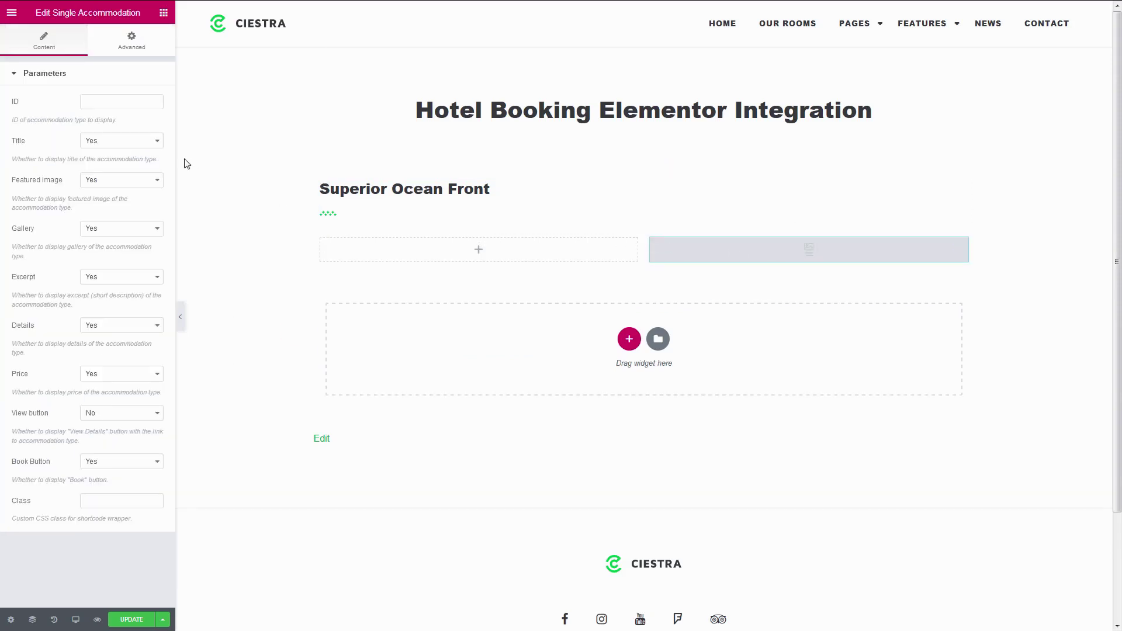
click(130, 140)
click(124, 168)
click(125, 229)
click(124, 256)
click(126, 277)
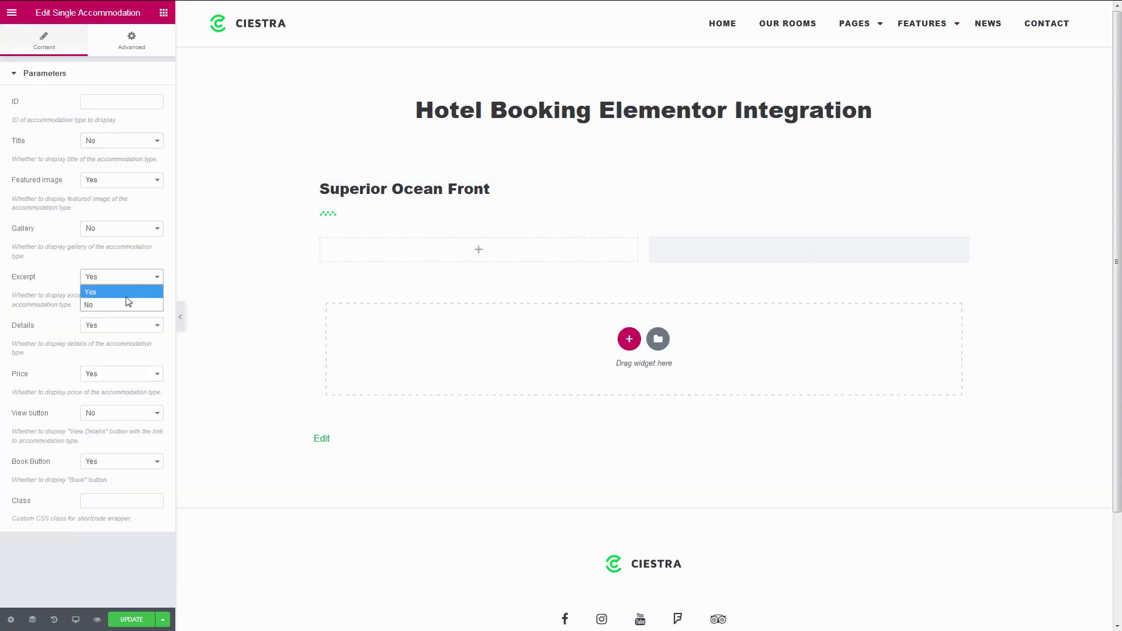
click(124, 305)
click(132, 326)
click(88, 353)
click(125, 374)
click(124, 402)
click(123, 462)
click(124, 489)
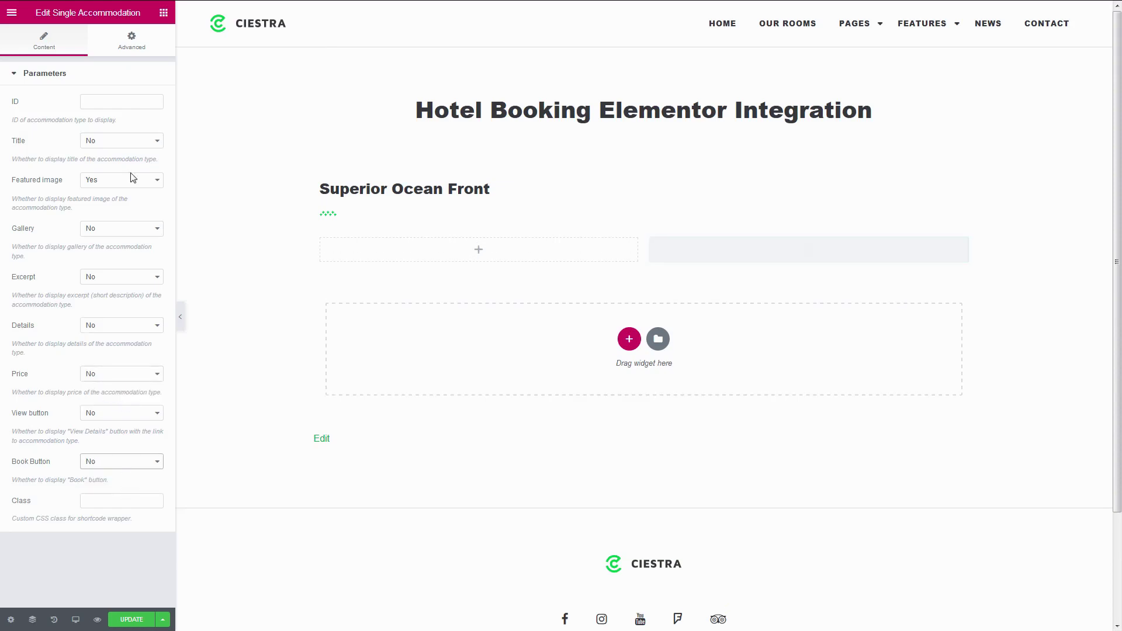
Set the right-column widget's accommodation ID to 50 and open the left column's widget list
click(133, 102)
text(20)
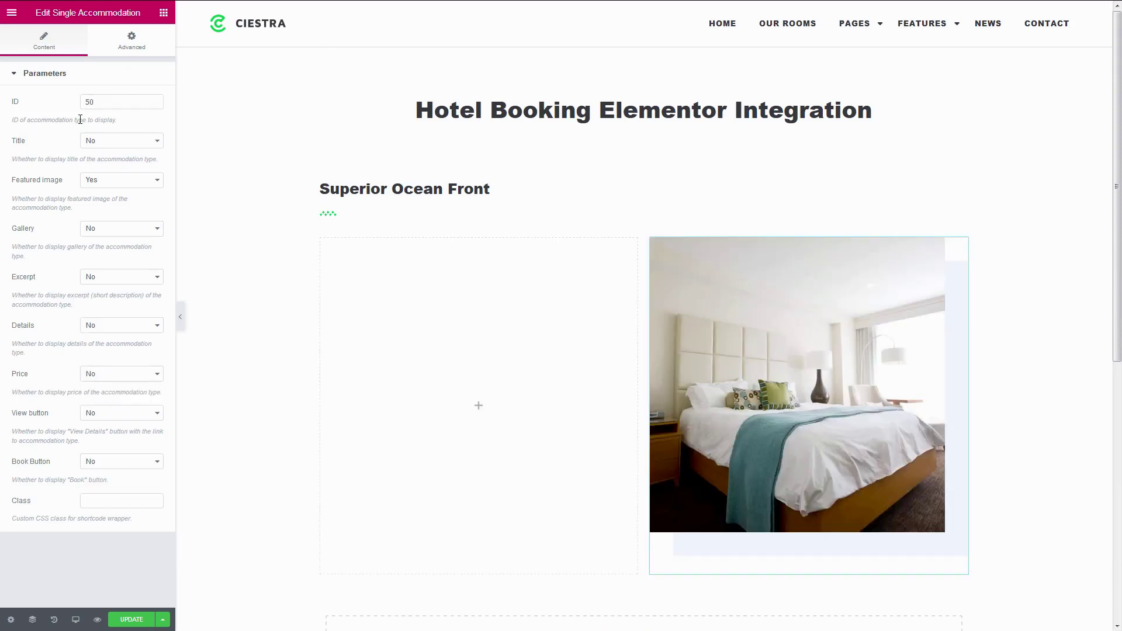
click(477, 406)
scroll(477, 406, down, 2)
scroll(158, 469, down, 3)
scroll(157, 469, down, 10)
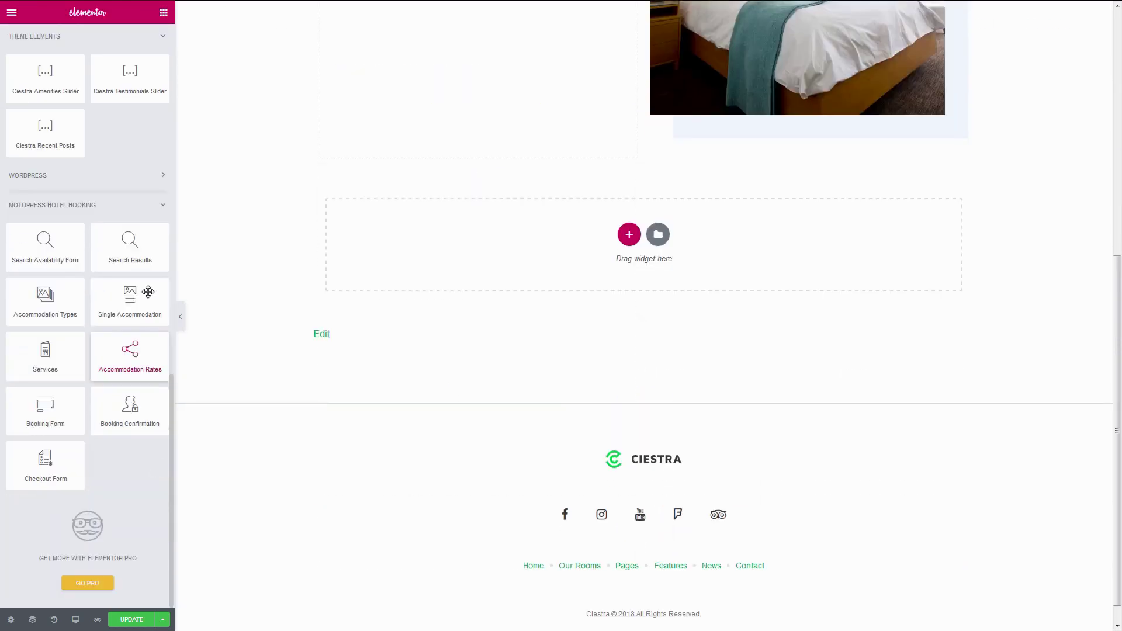
Add a Single Accommodation widget to the left column with title, featured image and gallery hidden
drag(130, 300, 397, 120)
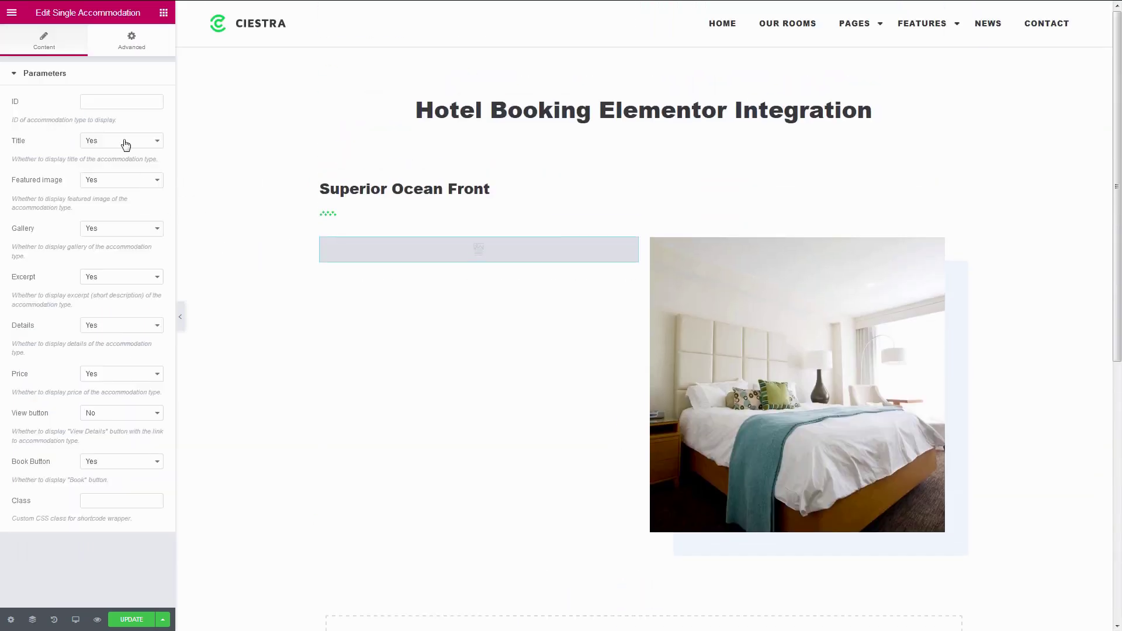
click(123, 141)
click(123, 168)
click(123, 180)
click(120, 208)
click(123, 229)
click(119, 257)
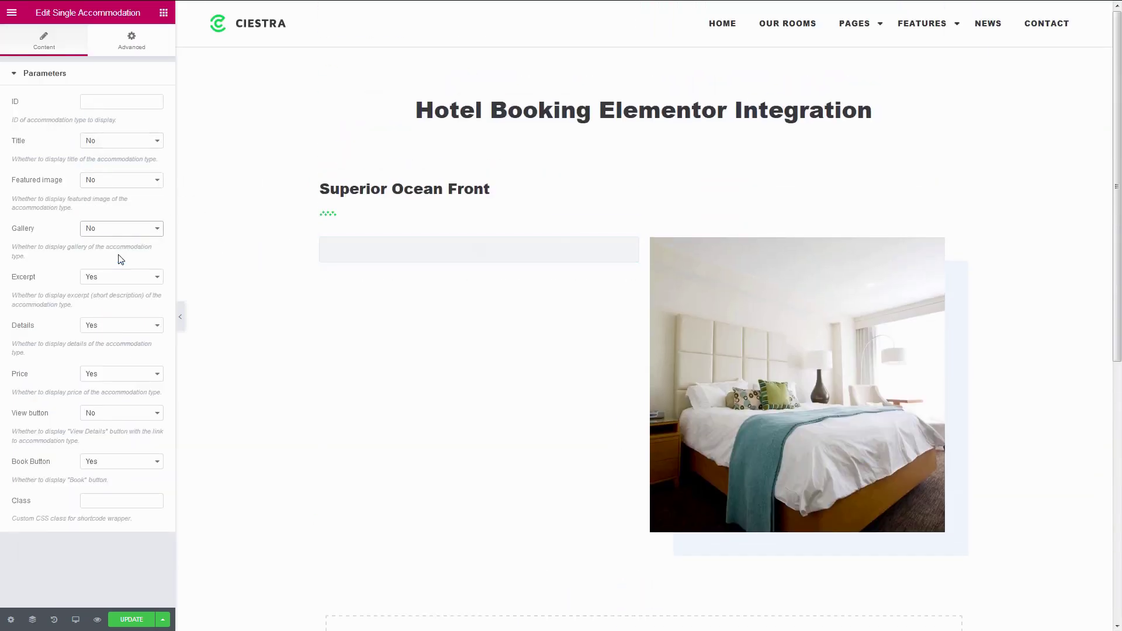
Set that widget's ID to 50, then add a Services widget to the page
click(126, 103)
text(50)
drag(127, 105, 62, 99)
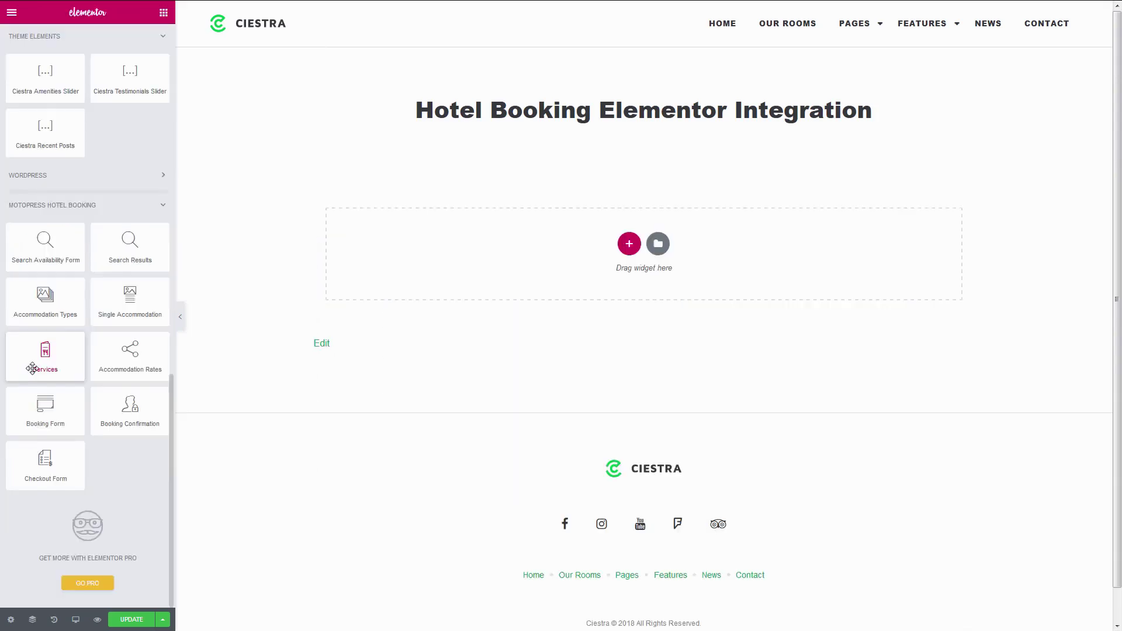
drag(44, 380, 533, 245)
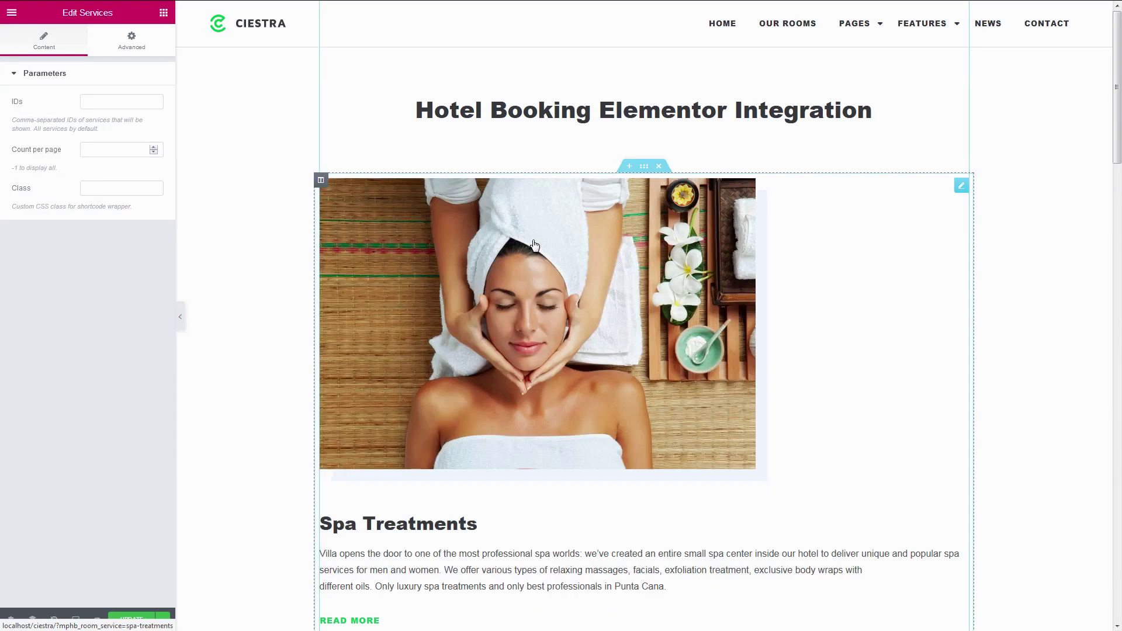
Inspect the Services widget's IDs and Count per page fields and scroll through the service listing
click(146, 100)
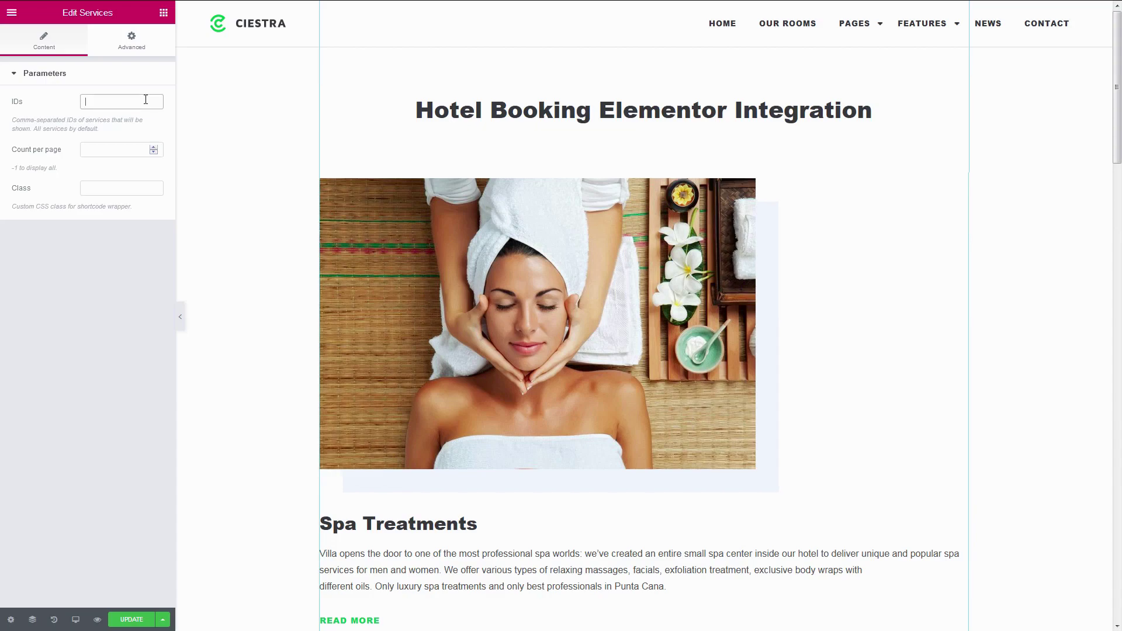
click(128, 151)
scroll(261, 213, down, 15)
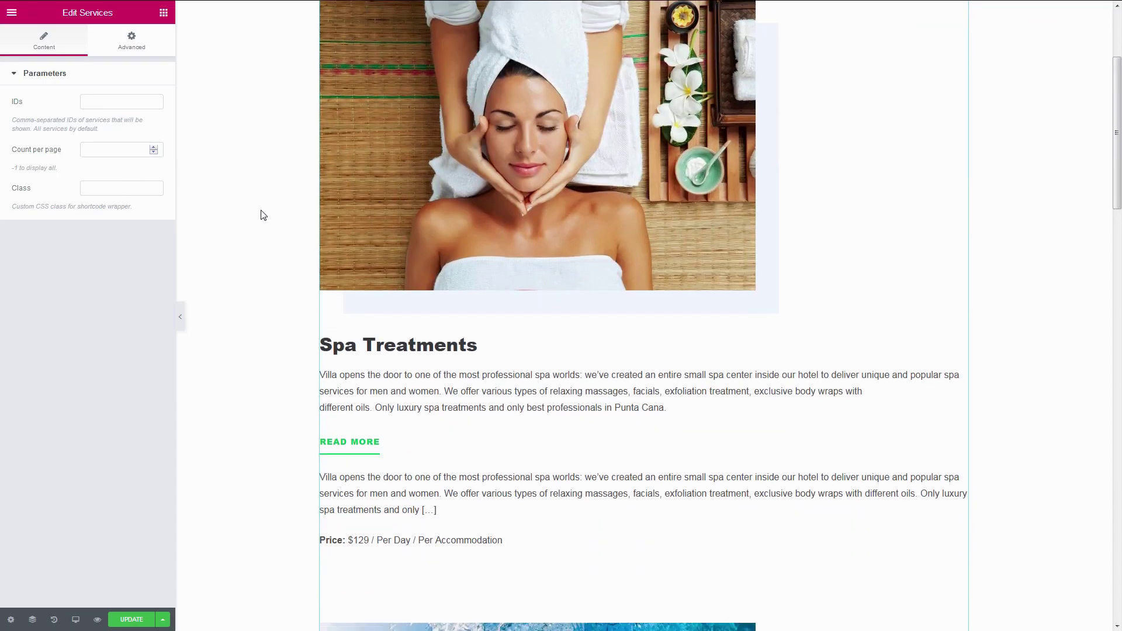
scroll(261, 216, up, 15)
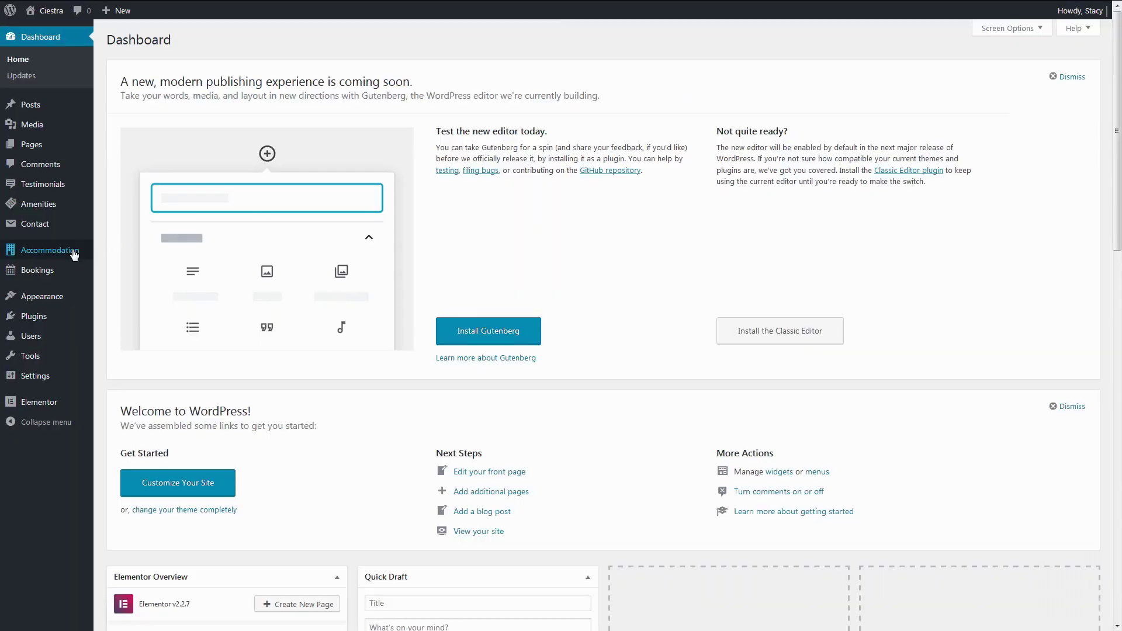
Look up the Spa Treatments post ID in the Services list and enter 33 as the widget's IDs
mouse_move(75, 254)
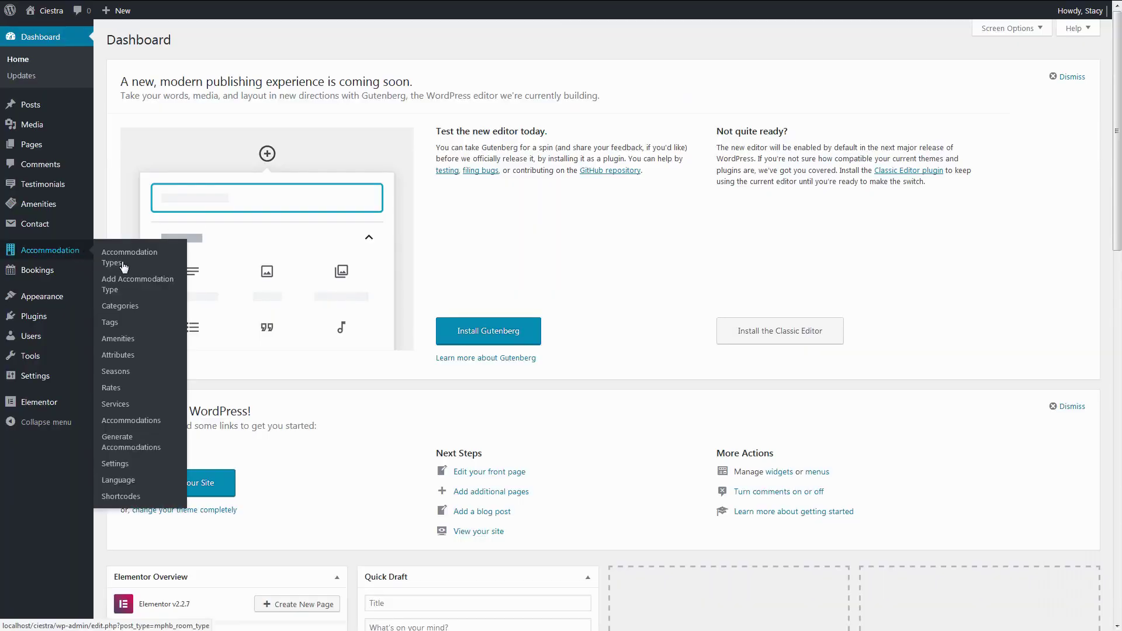
click(126, 405)
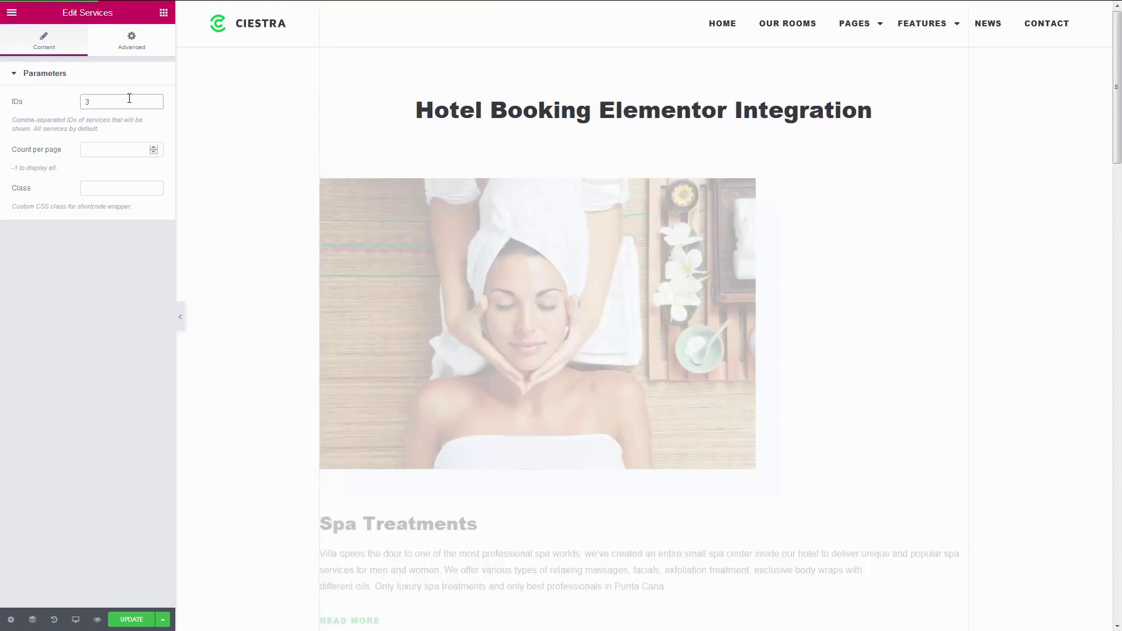
text(33)
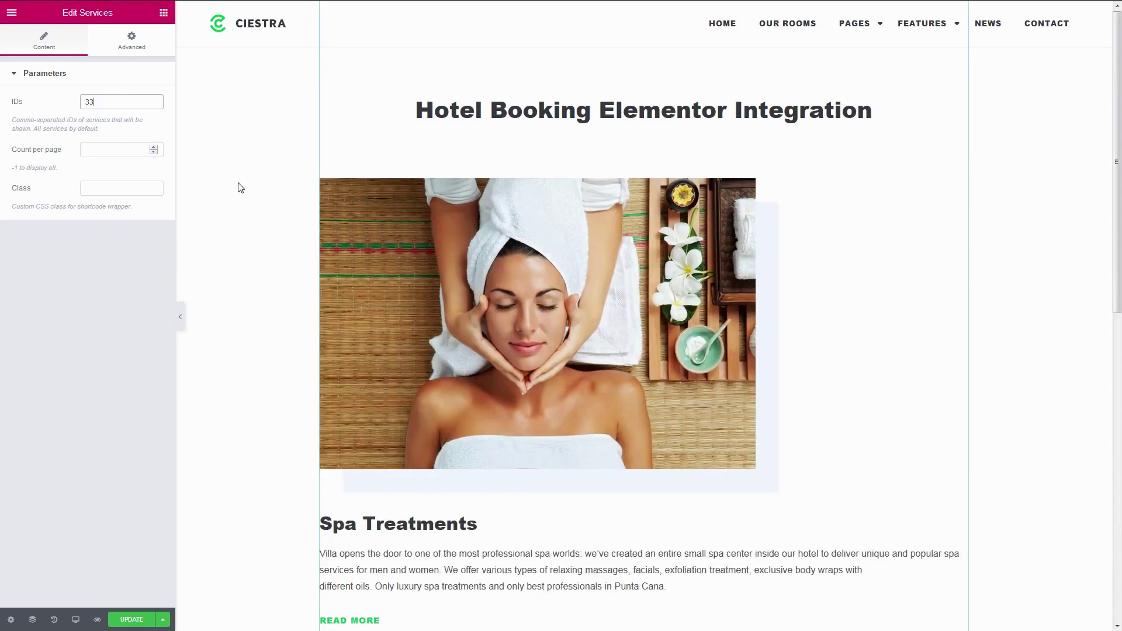
scroll(240, 187, down, 1)
scroll(240, 187, up, 1)
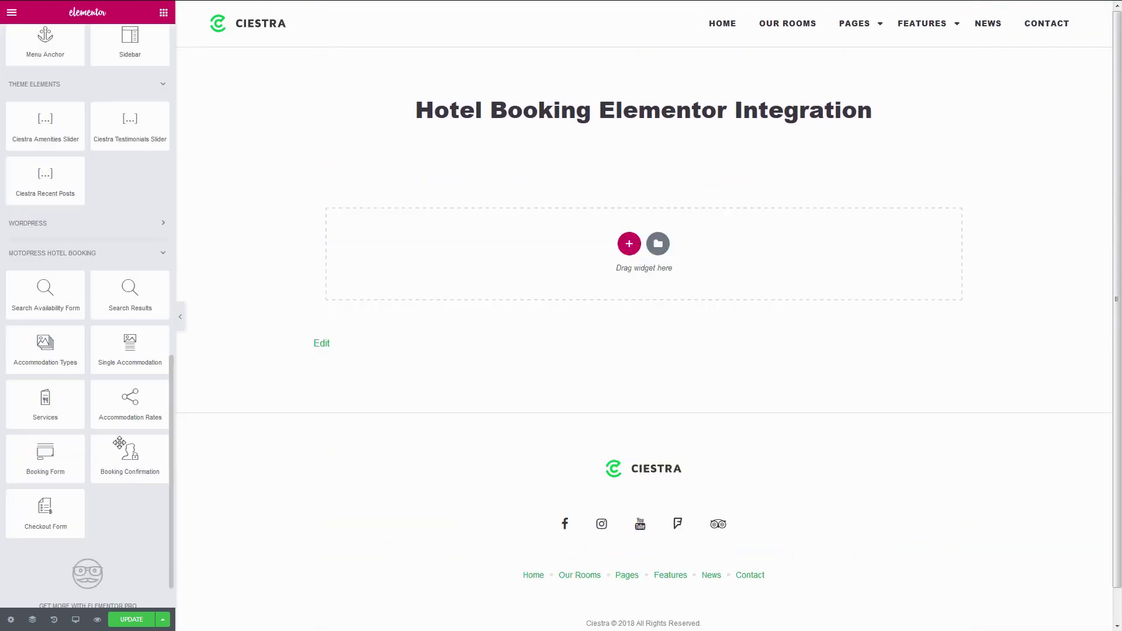
Add an Accommodation Rates widget for ID 50, review its $89 and $70 rates, then delete it
drag(126, 405, 565, 232)
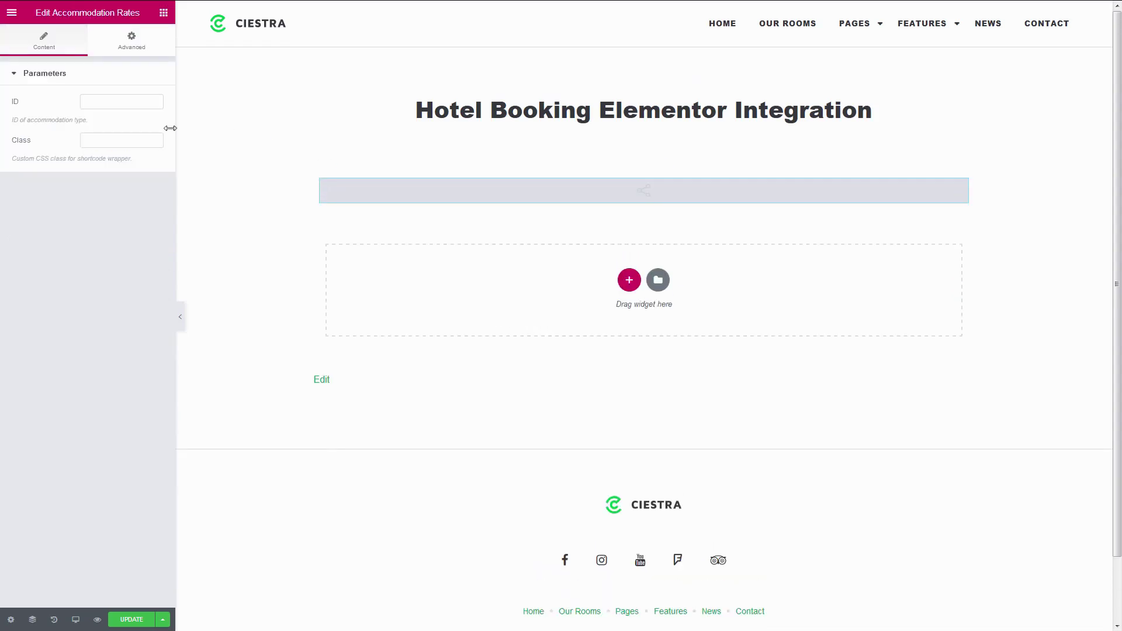
click(149, 108)
text(50)
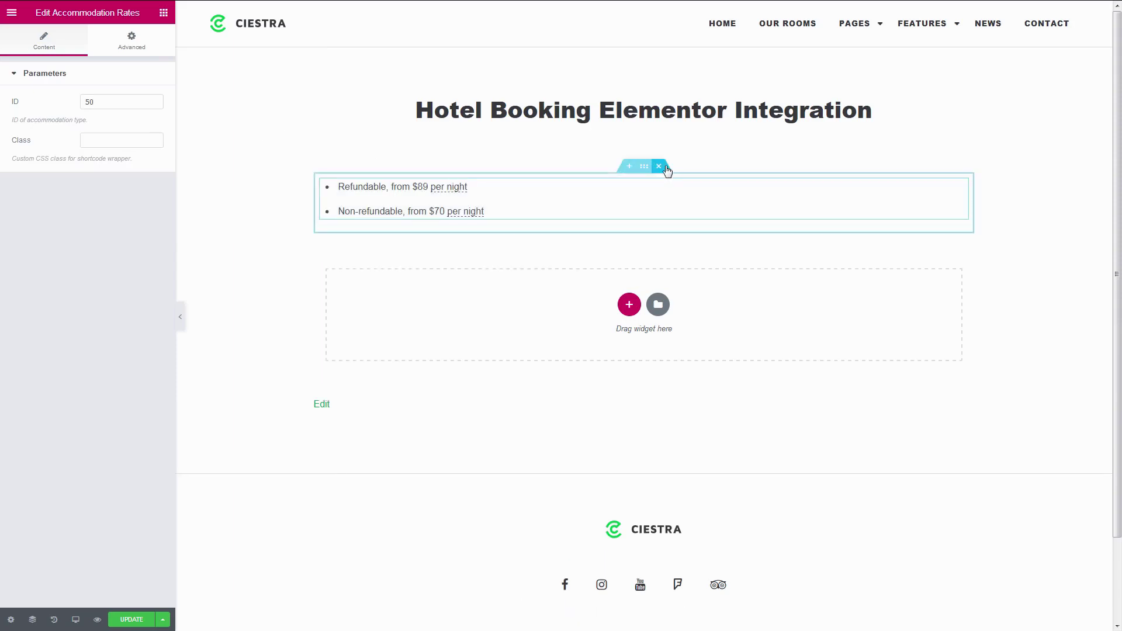
click(665, 170)
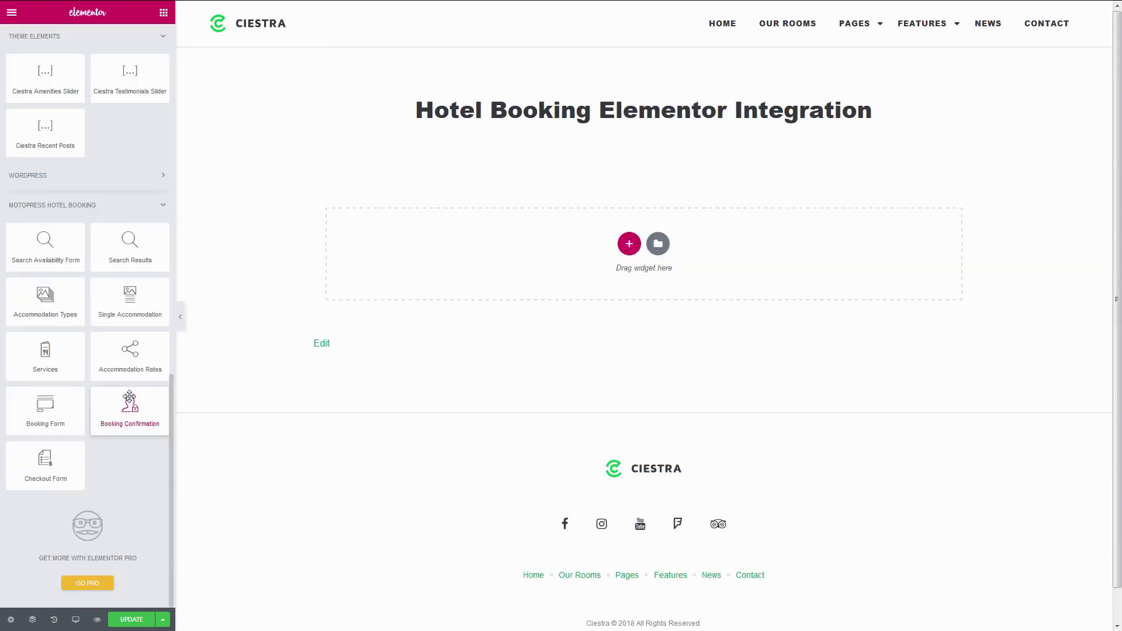
Add the Booking Confirmation widget to the page to show the Booking Confirmed page
drag(130, 401, 634, 218)
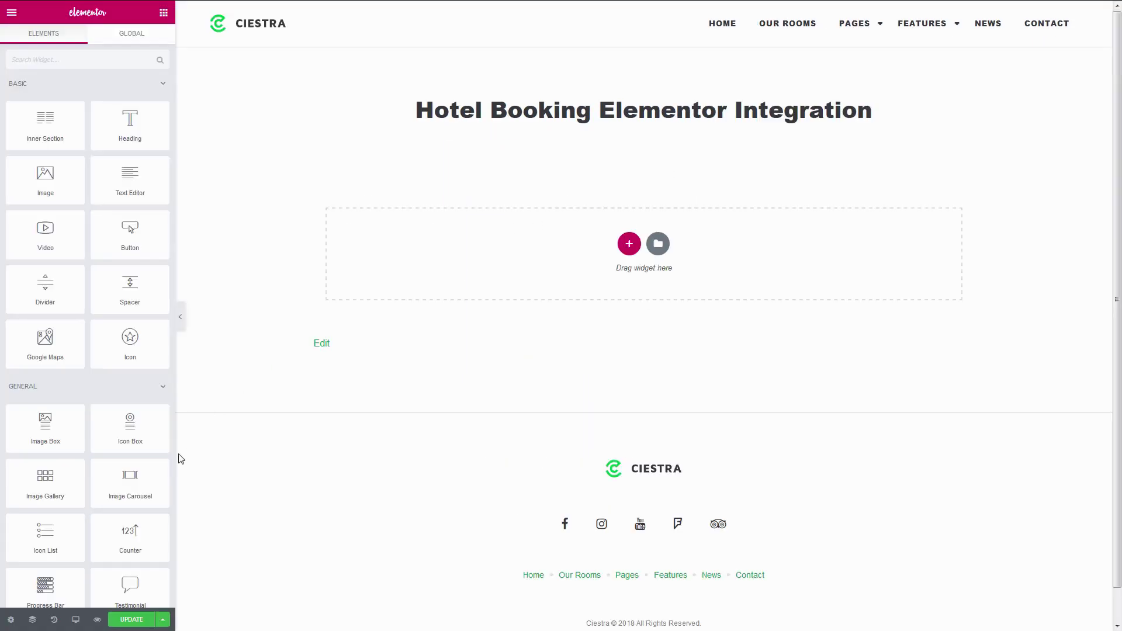
Add a Checkout Form widget to the page from the widget panel
scroll(180, 459, down, 13)
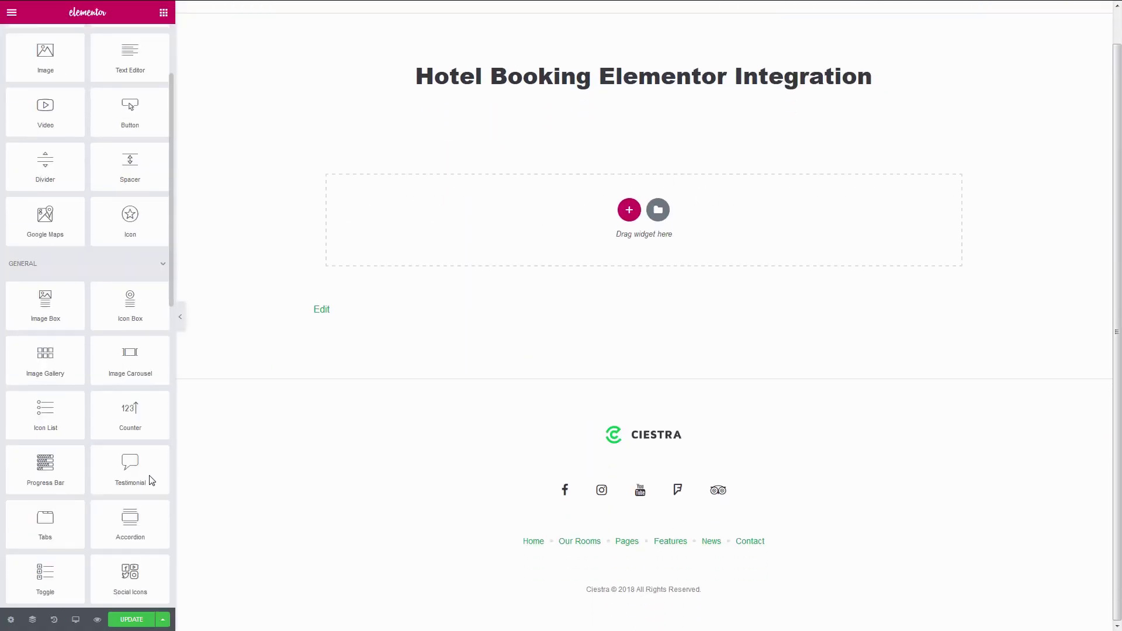
scroll(150, 476, down, 3)
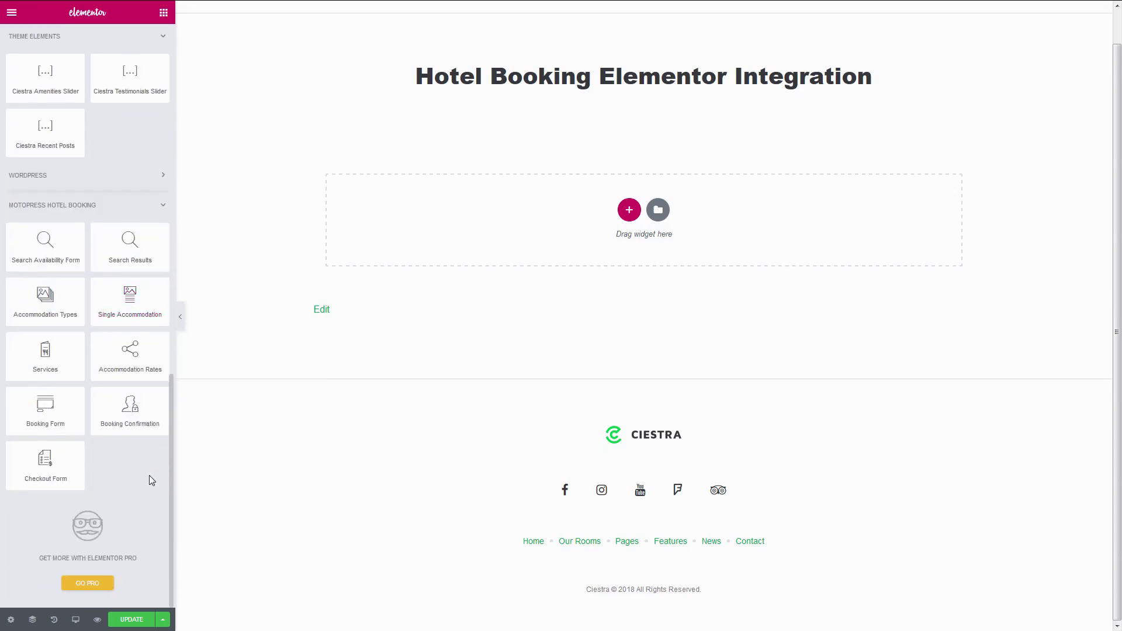
drag(25, 484, 582, 250)
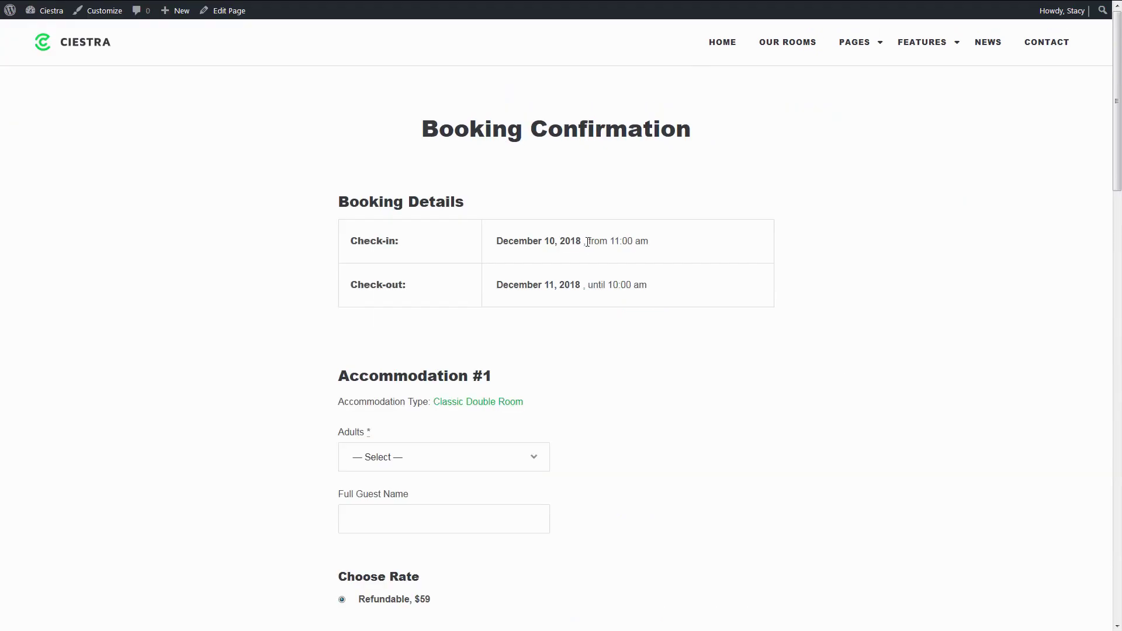
Review the checkout page's guest information fields, then go to Accommodation > Settings
scroll(587, 241, down, 10)
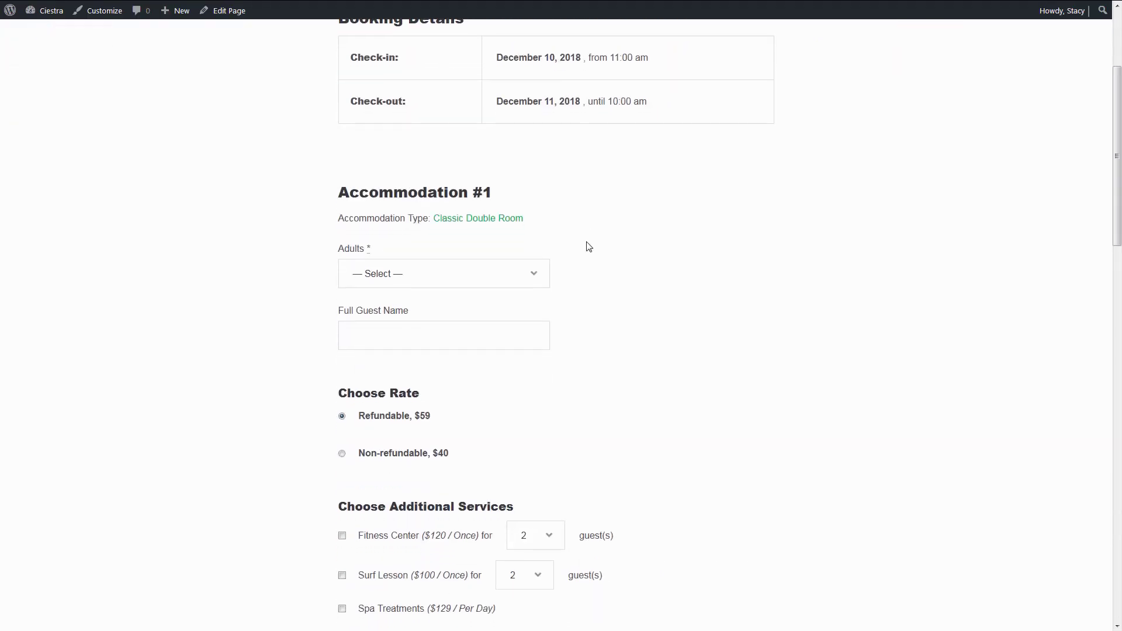
scroll(588, 245, down, 4)
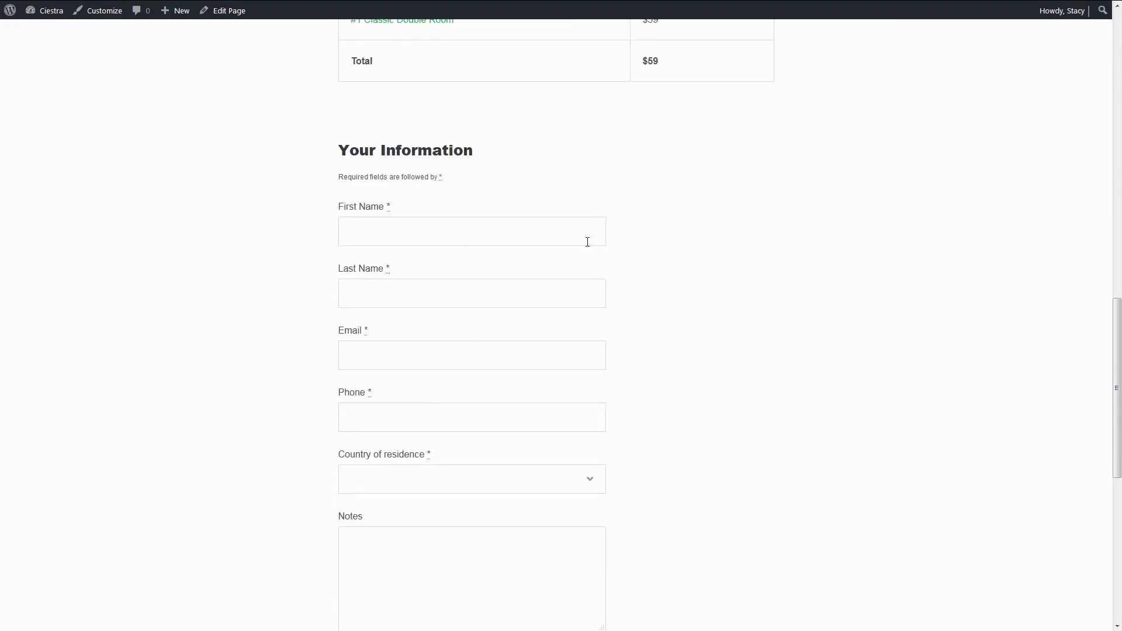
scroll(588, 242, down, 5)
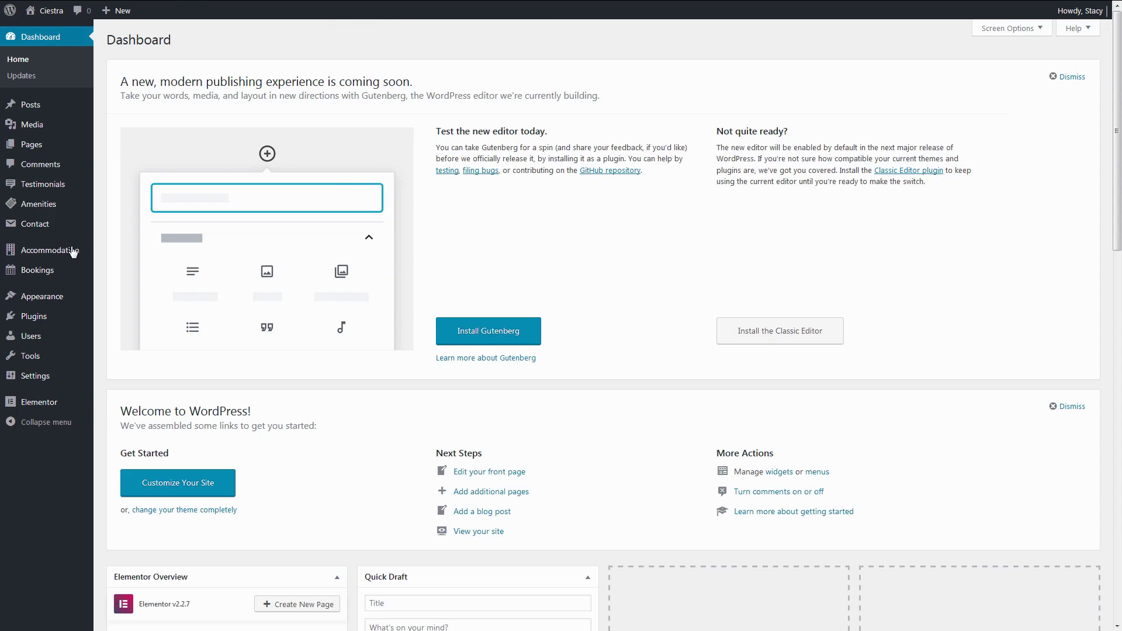
mouse_move(72, 252)
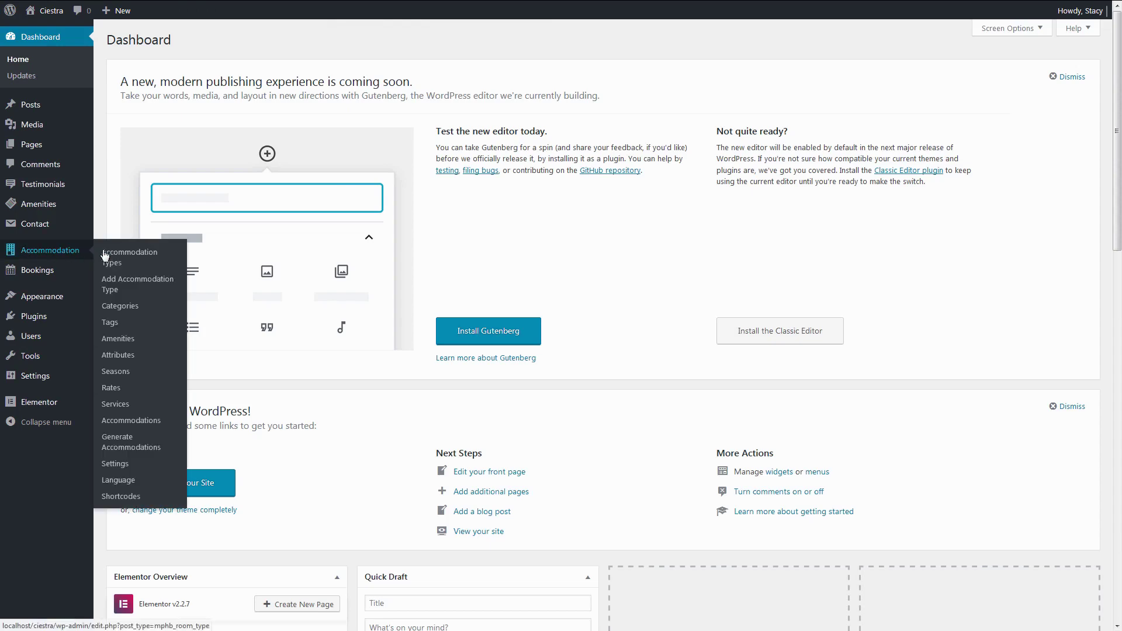
click(126, 471)
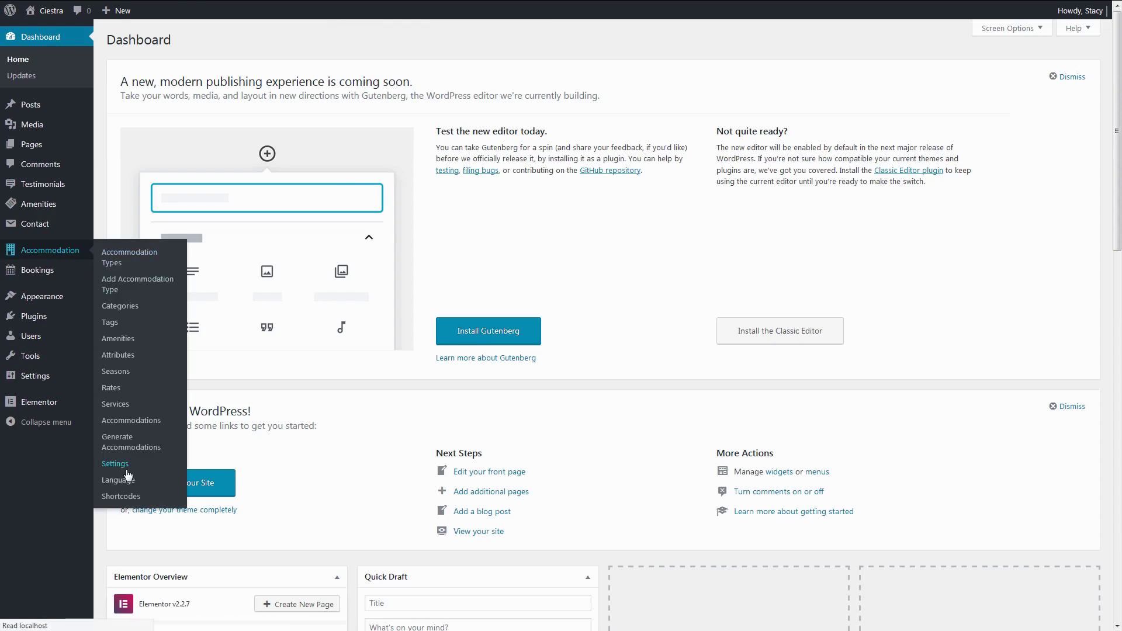